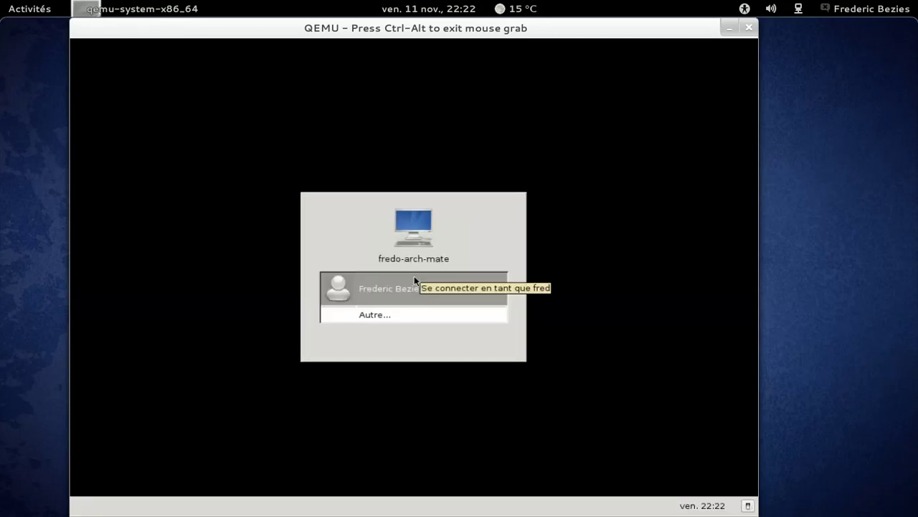
- Select the listed user account on the login screen and set the keyboard layout to Français
click(403, 287)
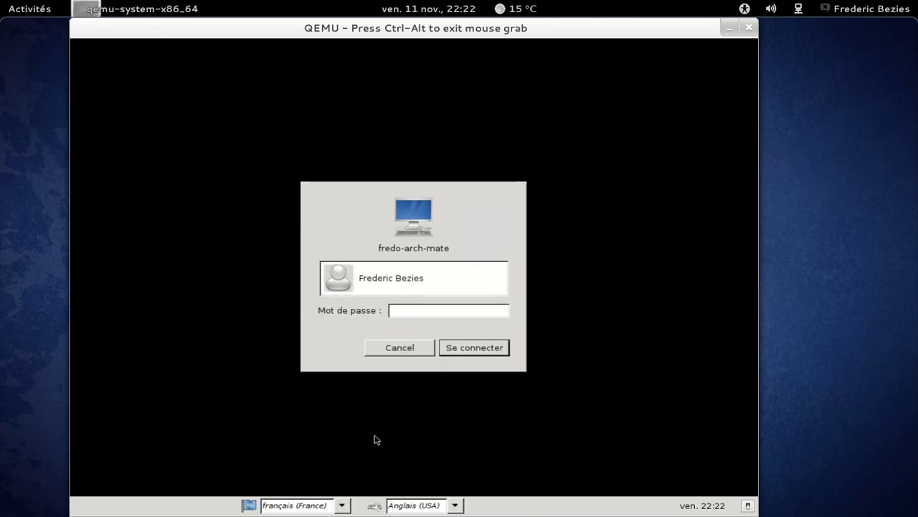
click(453, 506)
click(449, 501)
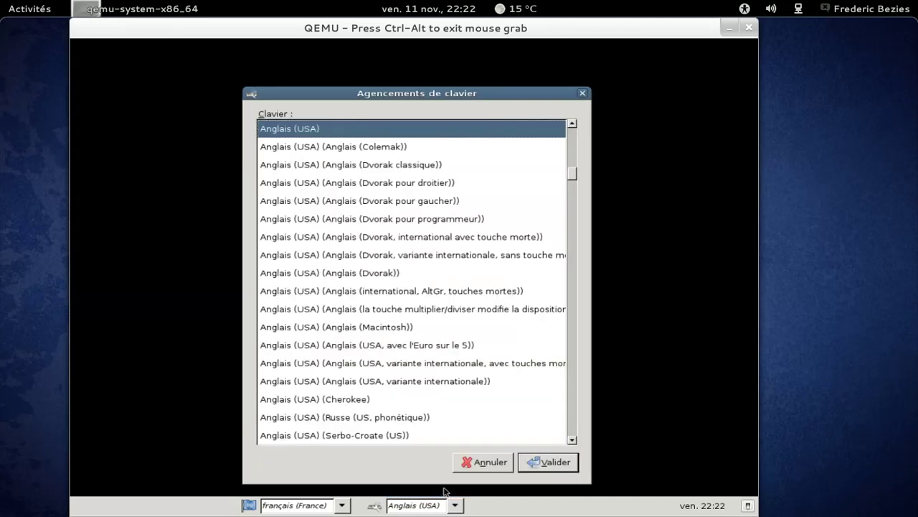
key(f)
key(r)
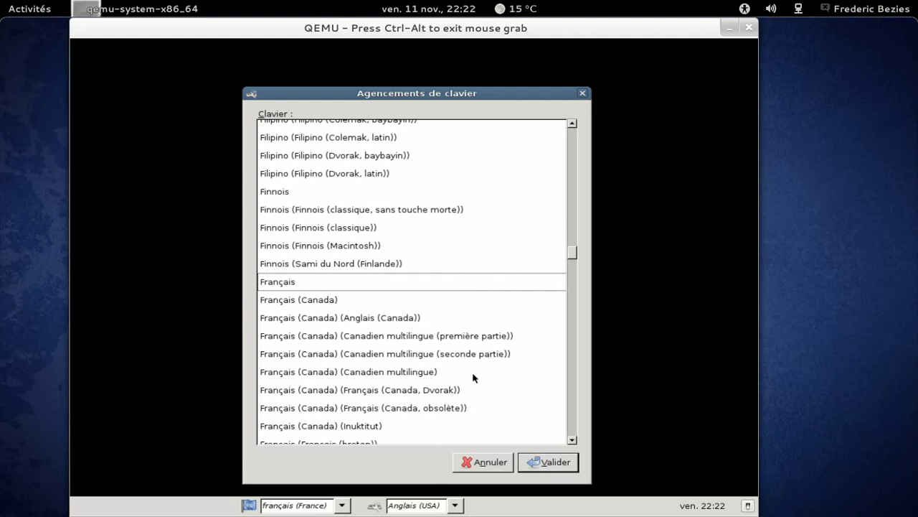
click(572, 440)
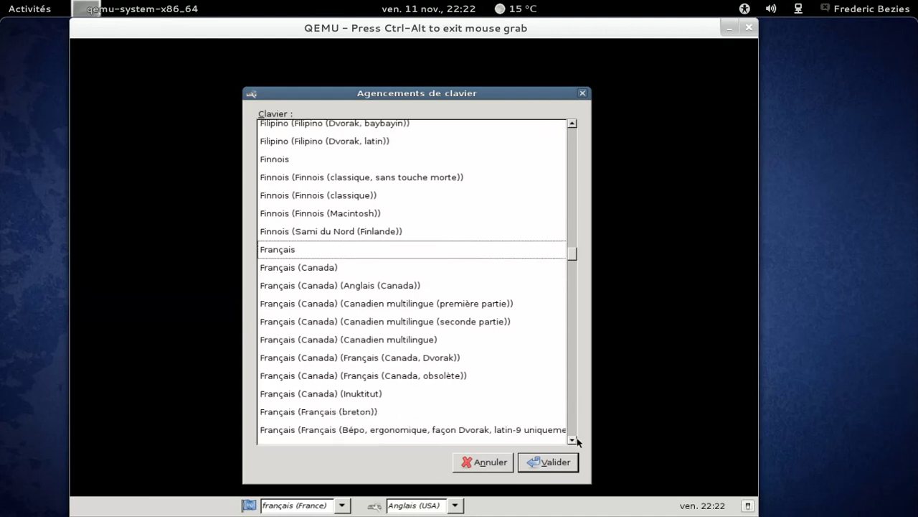
drag(573, 440, 573, 440)
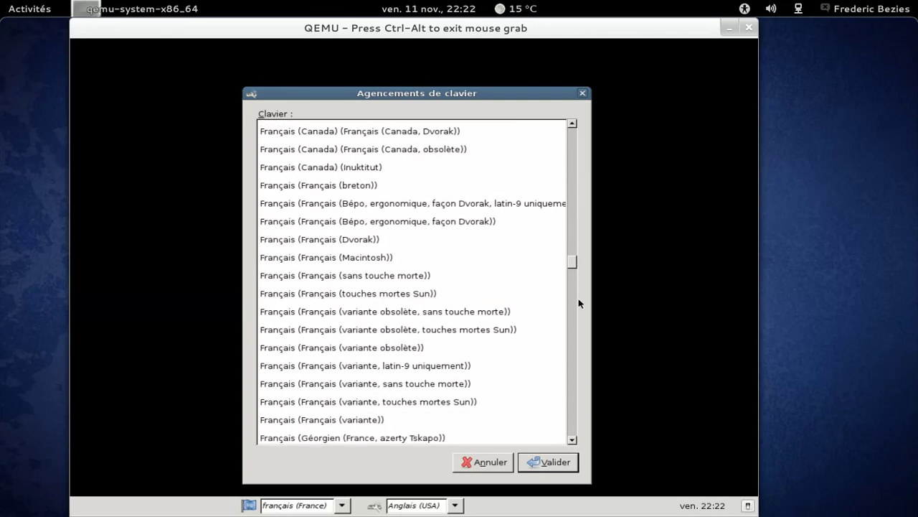
drag(574, 261, 574, 250)
click(367, 378)
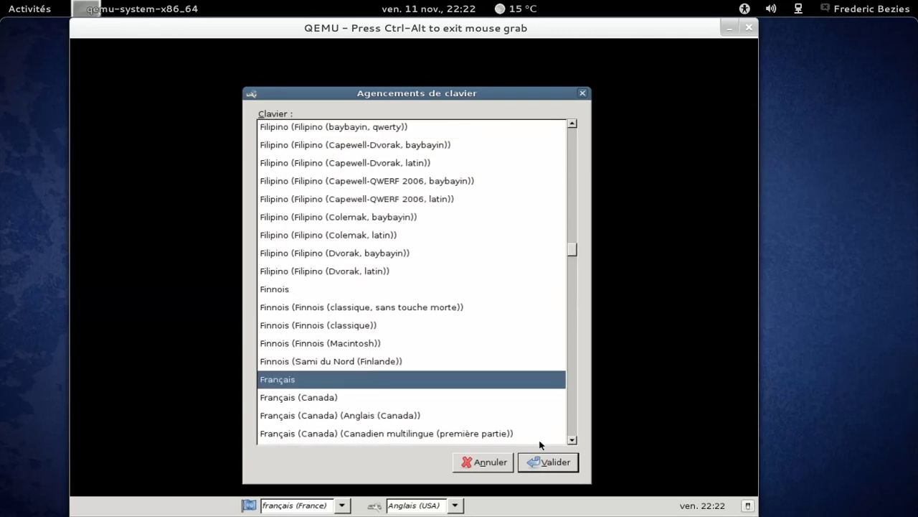
click(554, 461)
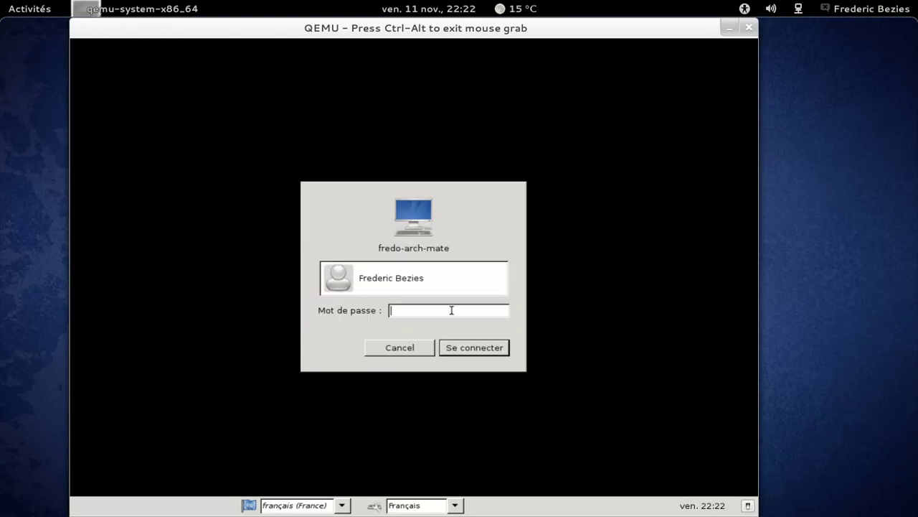
- Enter the account password and log in to the desktop session
text(********)
key(Return)
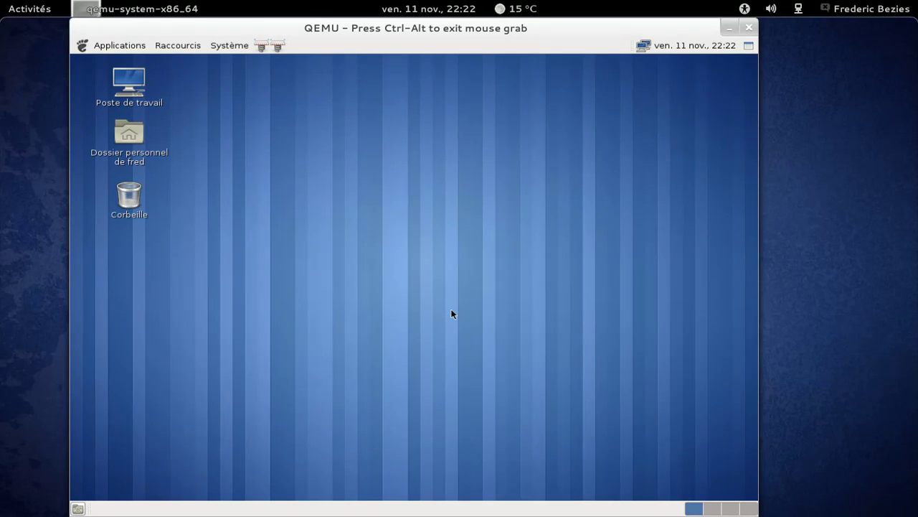
- Add Bordeaux, France as a location in the clock preferences, then close the calendar
click(644, 47)
click(645, 49)
click(689, 46)
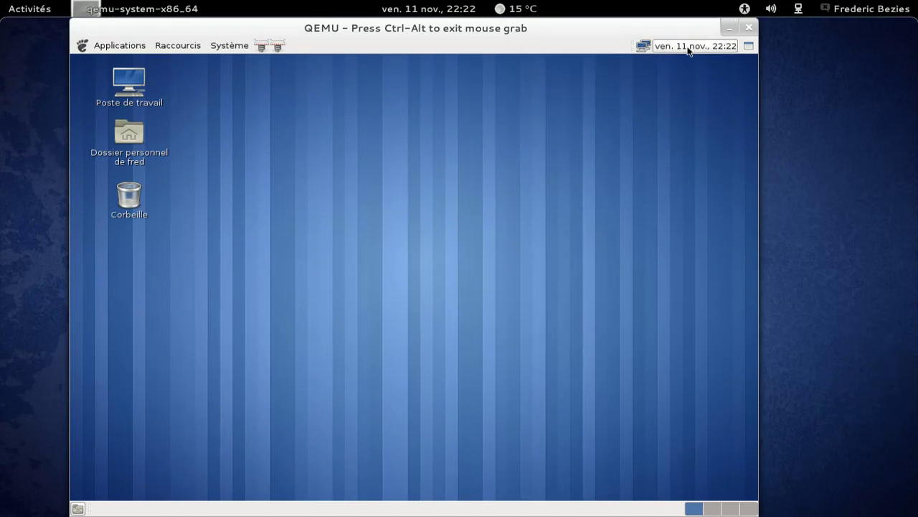
click(579, 174)
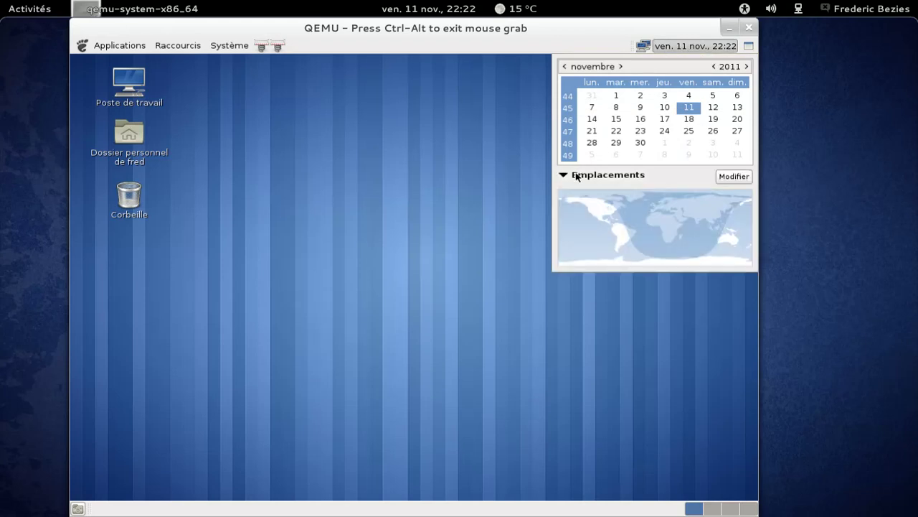
click(728, 180)
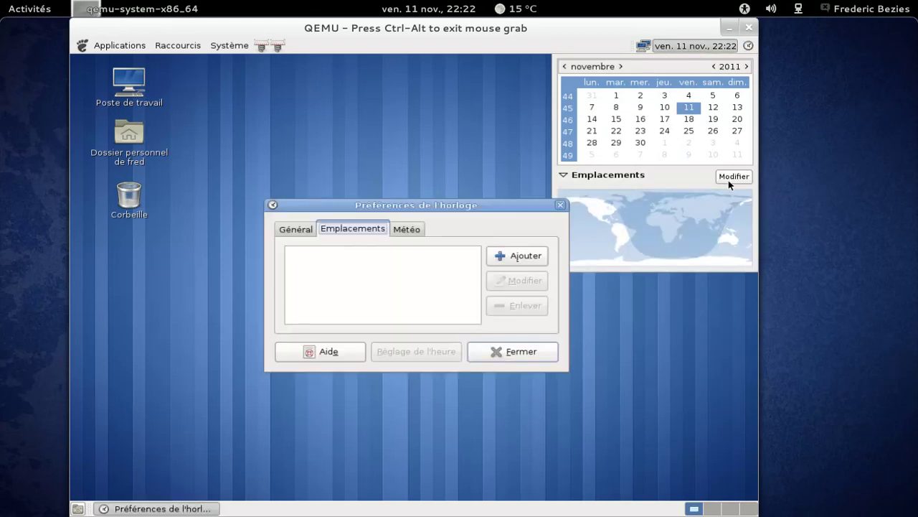
click(505, 259)
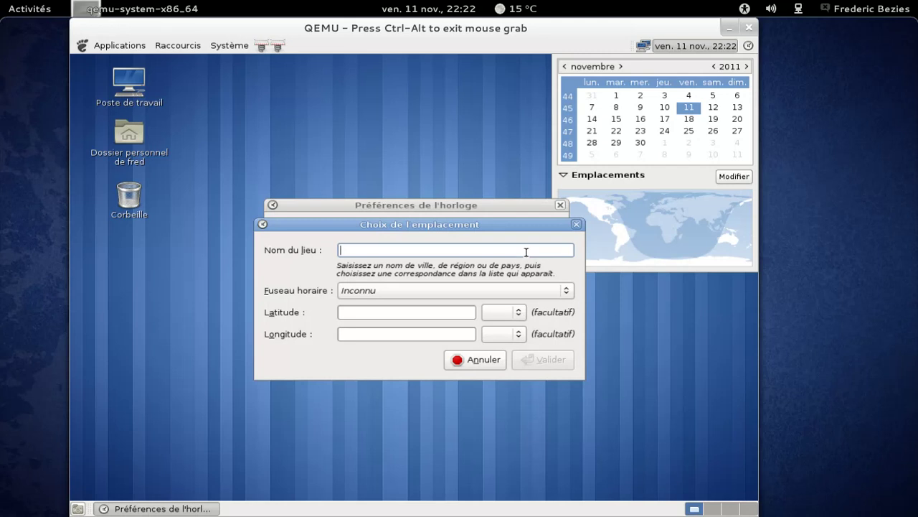
text(Bordeaux)
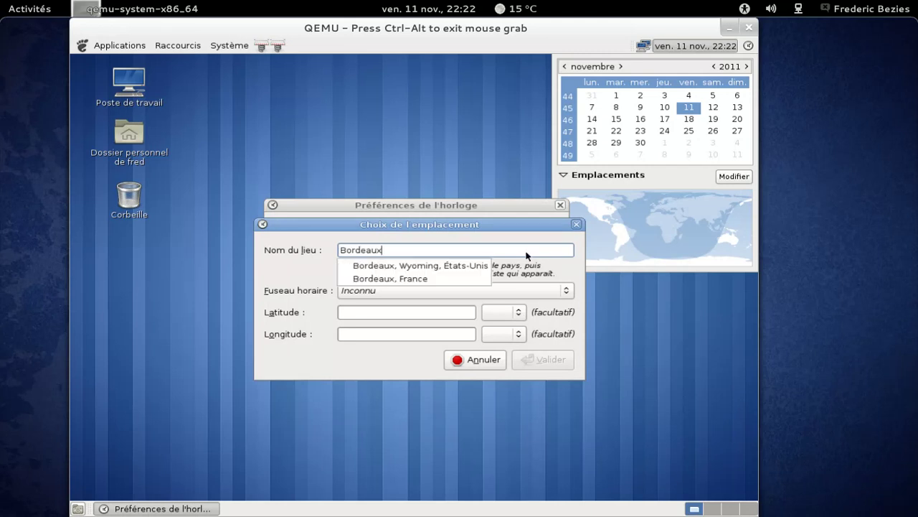
click(473, 279)
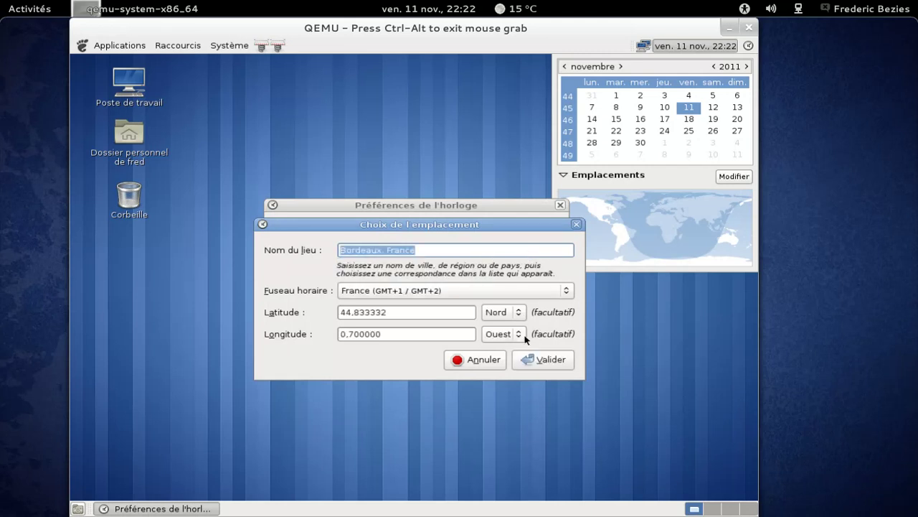
click(543, 363)
click(535, 360)
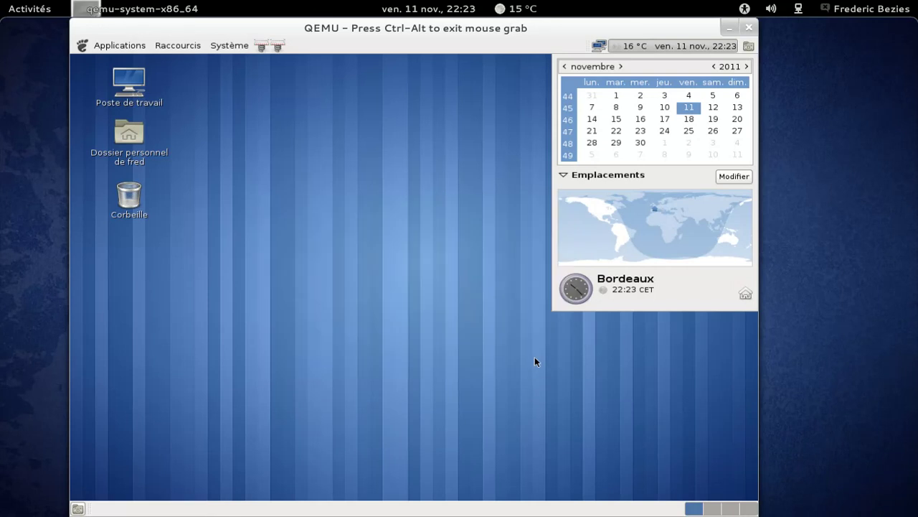
click(693, 48)
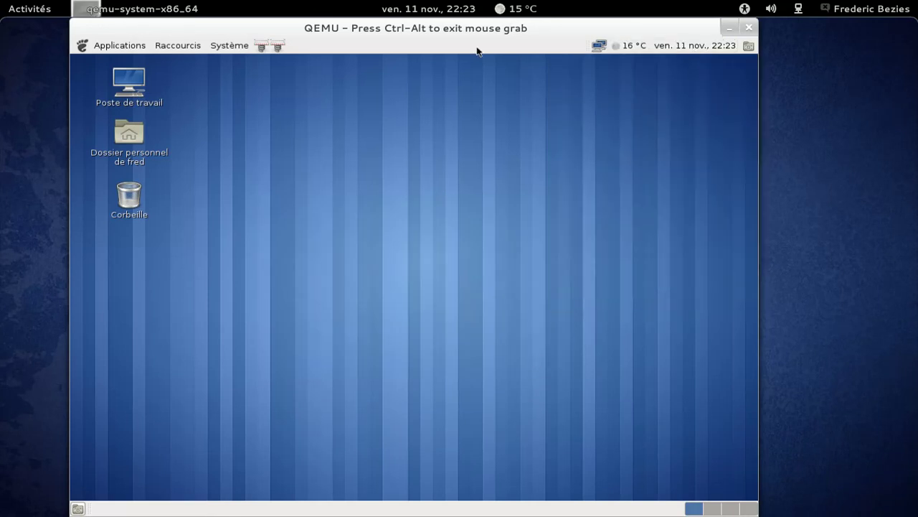
- Launch the Calculatrice, view its About information, and close the application
click(143, 45)
mouse_move(139, 61)
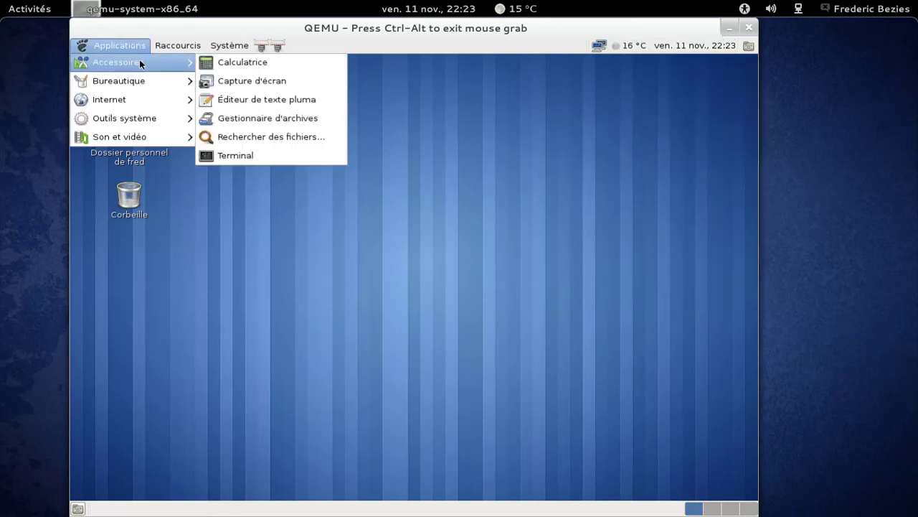
click(235, 63)
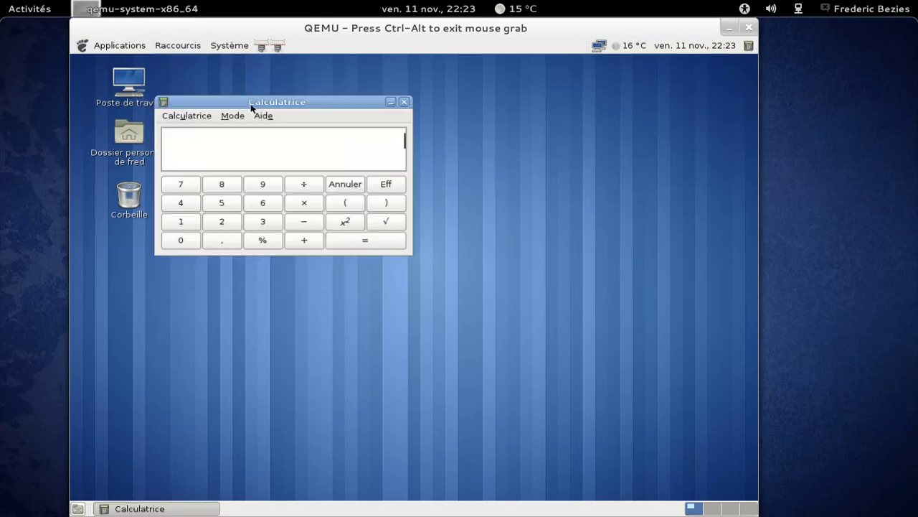
click(264, 116)
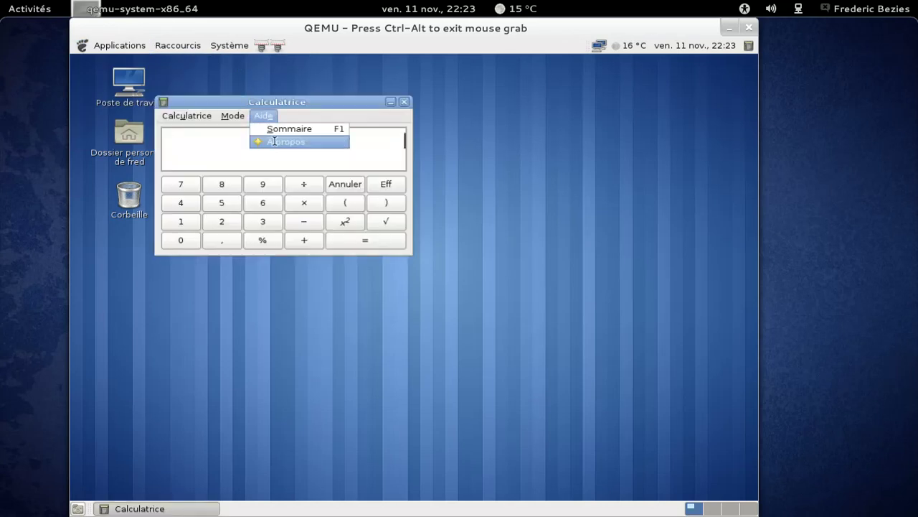
click(277, 140)
drag(277, 126, 530, 109)
click(626, 223)
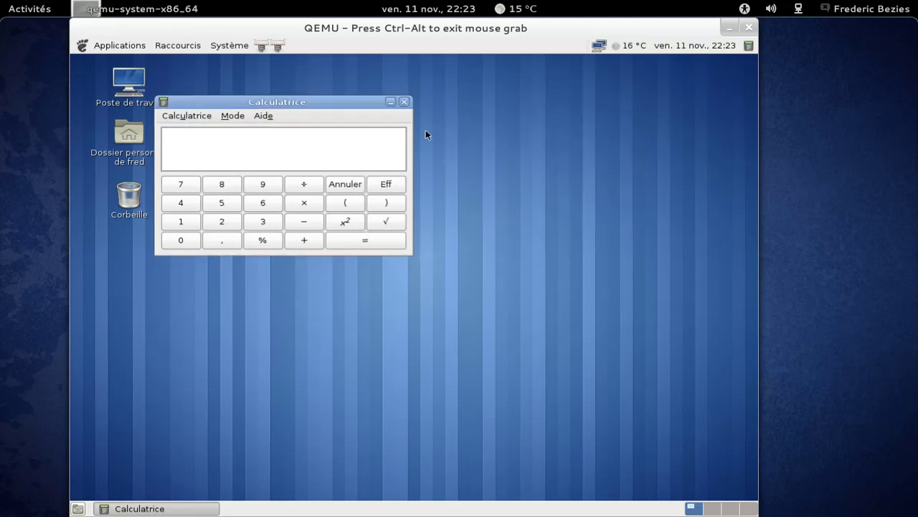
click(404, 101)
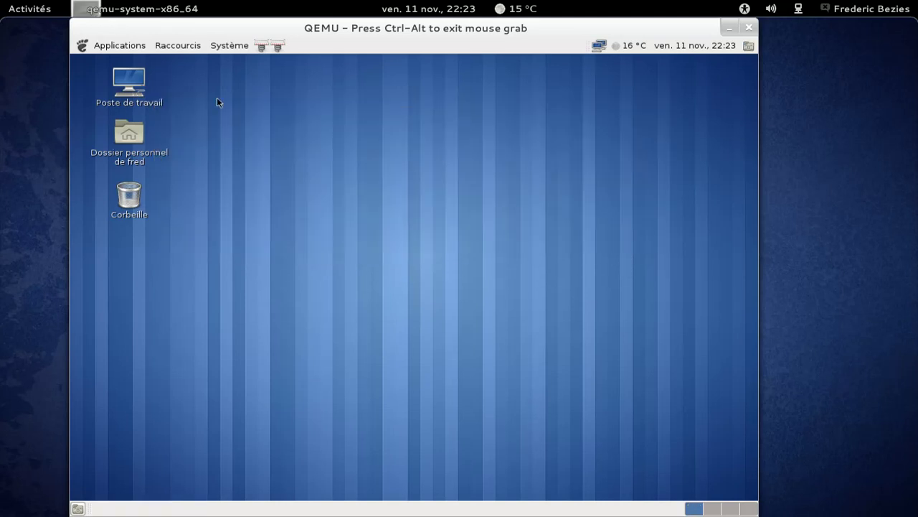
- Launch the pluma text editor, view its About information, and close the editor
click(129, 47)
mouse_move(130, 65)
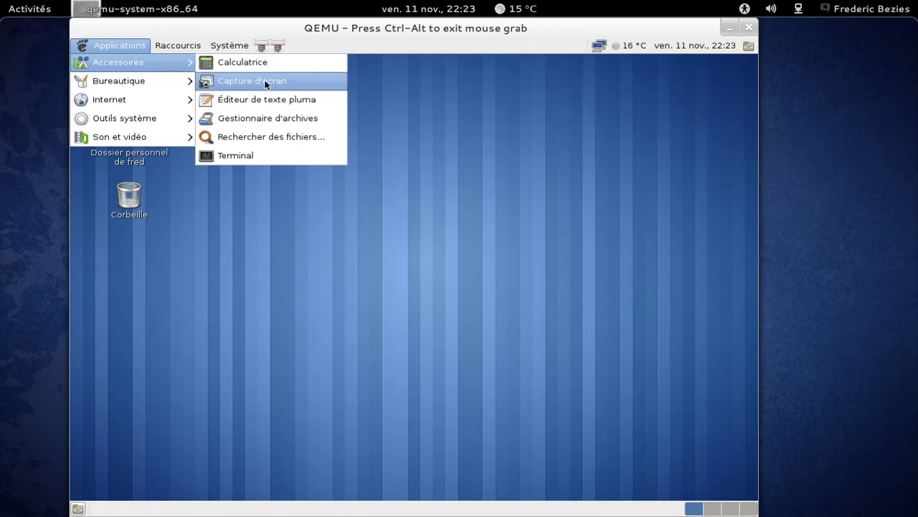
click(272, 99)
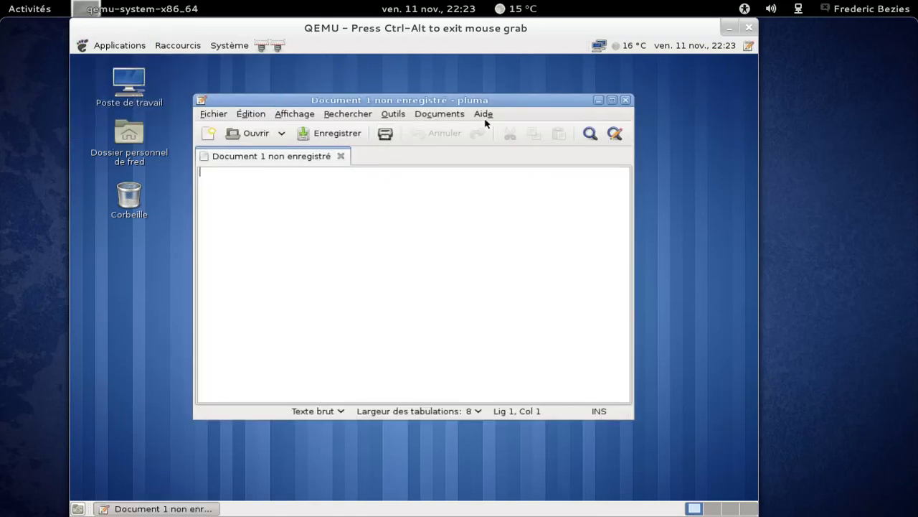
click(484, 117)
click(495, 139)
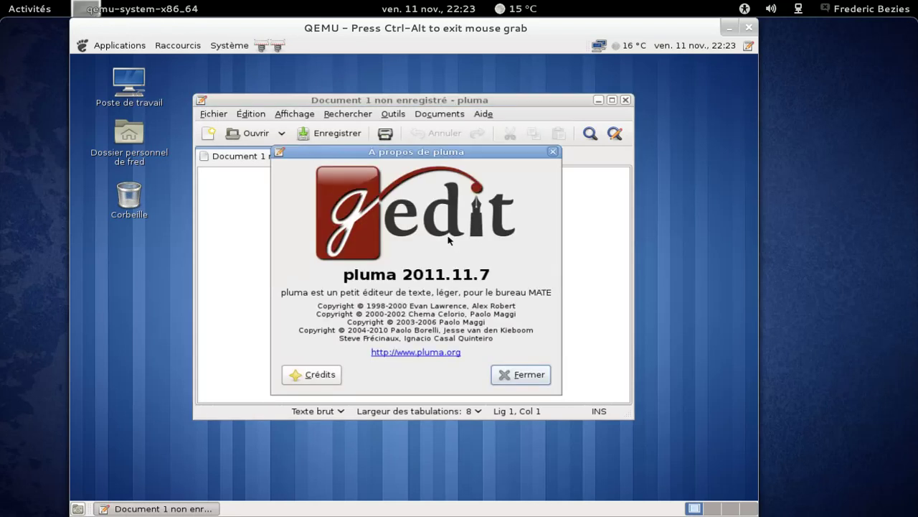
click(552, 151)
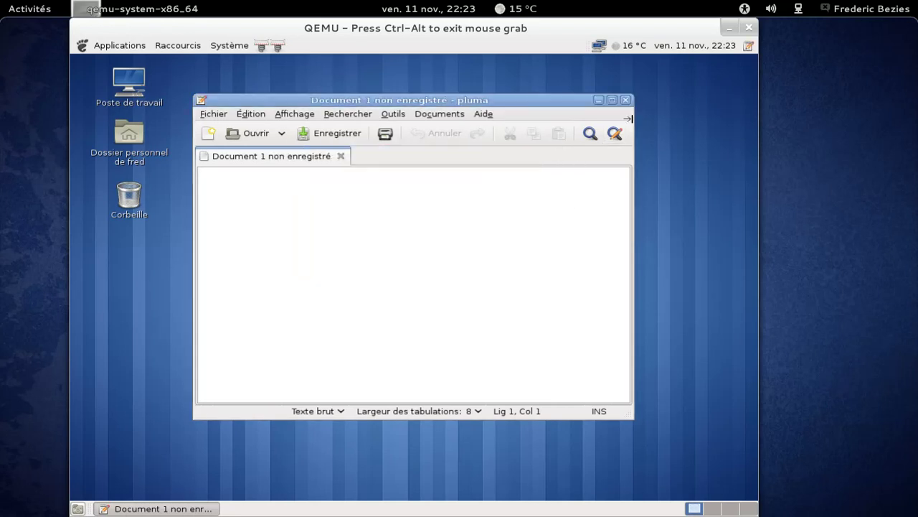
click(626, 100)
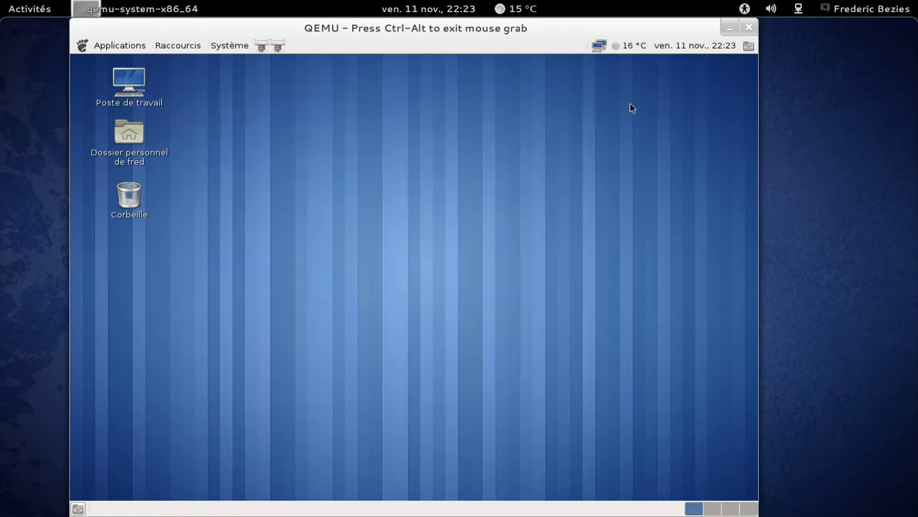
- Launch the file browser, view the About information for Caja, and close the window
click(130, 48)
mouse_move(130, 91)
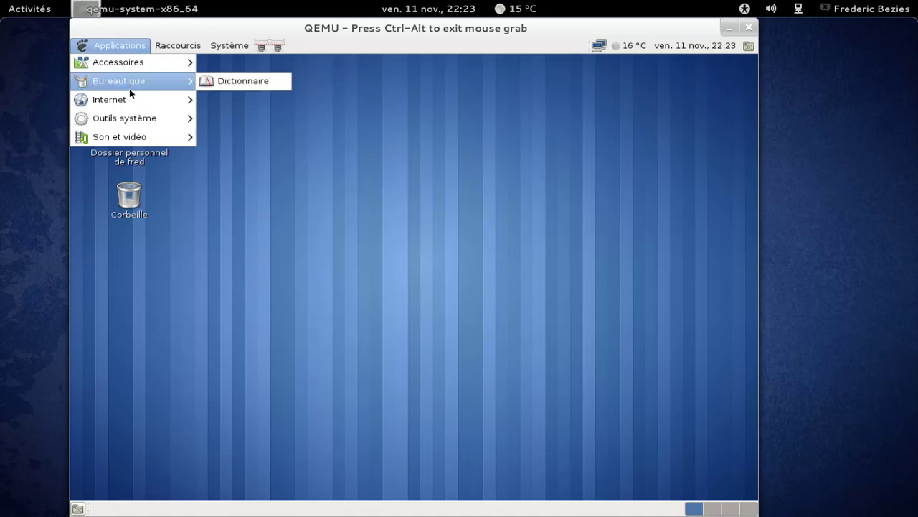
mouse_move(136, 119)
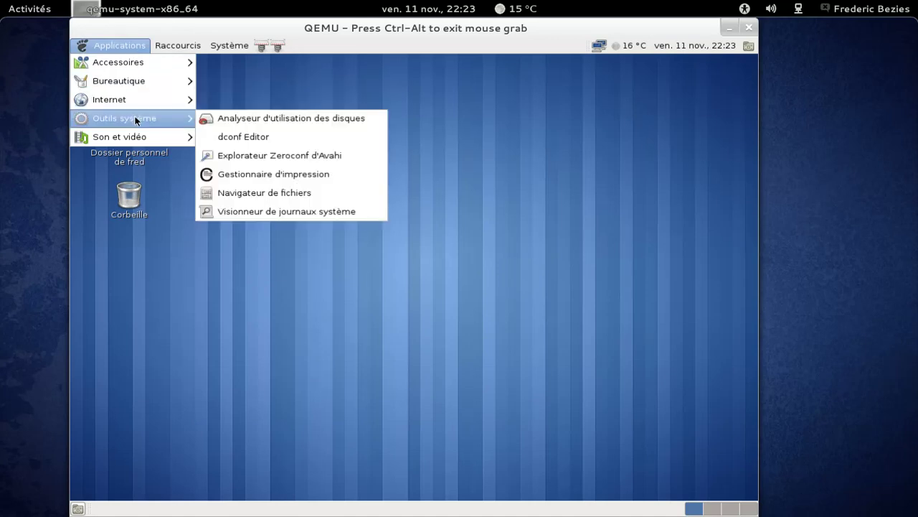
click(324, 192)
click(361, 104)
click(367, 128)
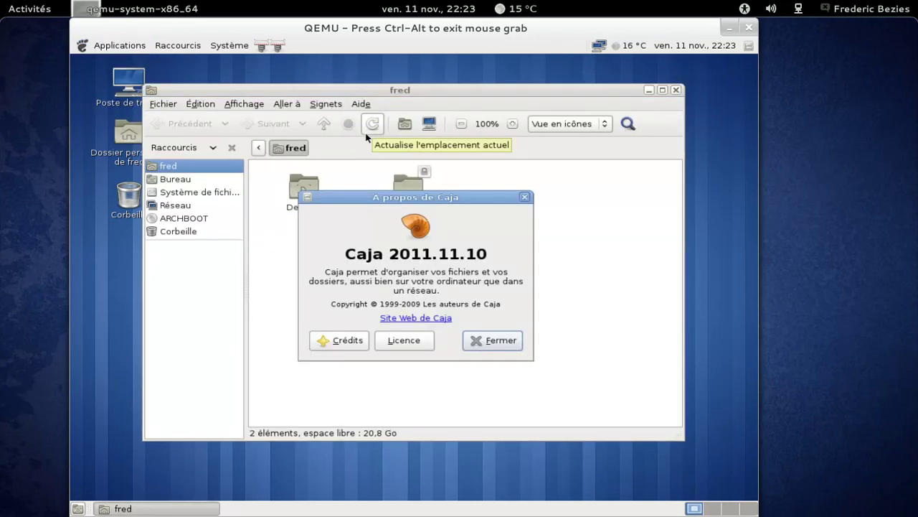
click(498, 342)
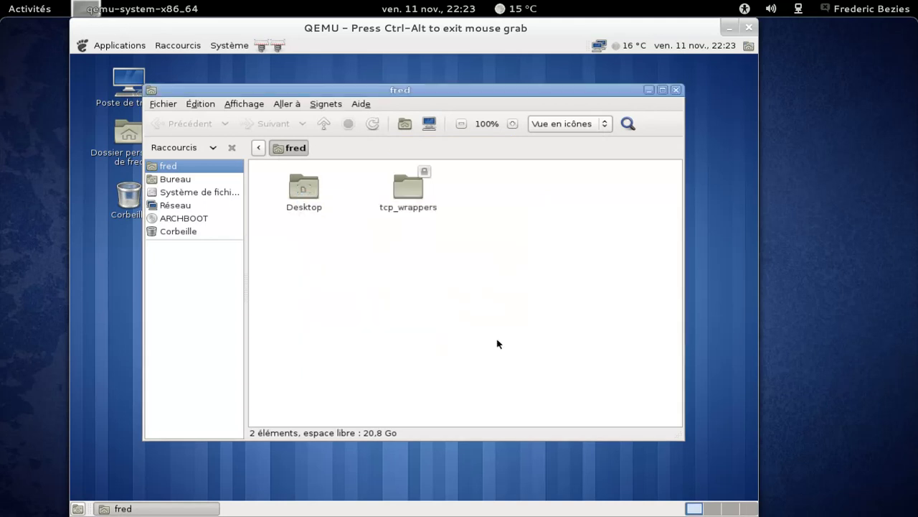
click(676, 91)
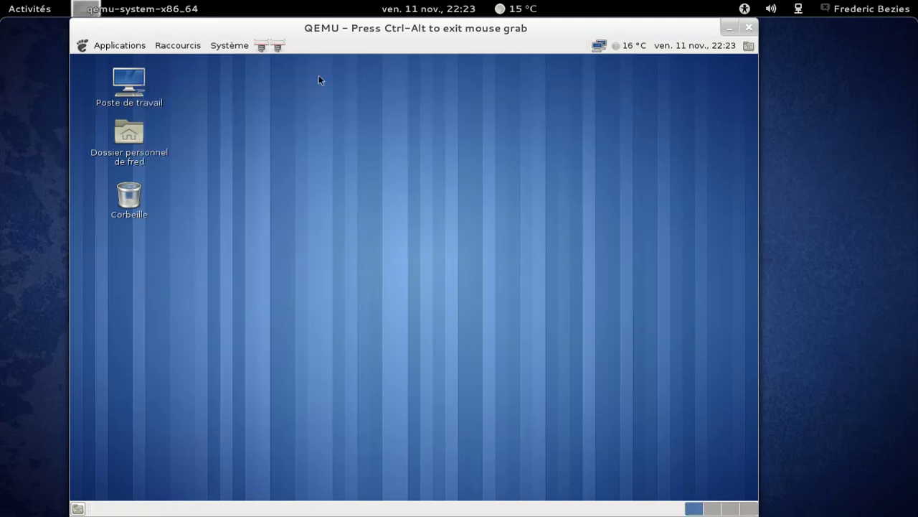
- Launch the media player from the Son et vidéo application category
click(121, 44)
mouse_move(122, 119)
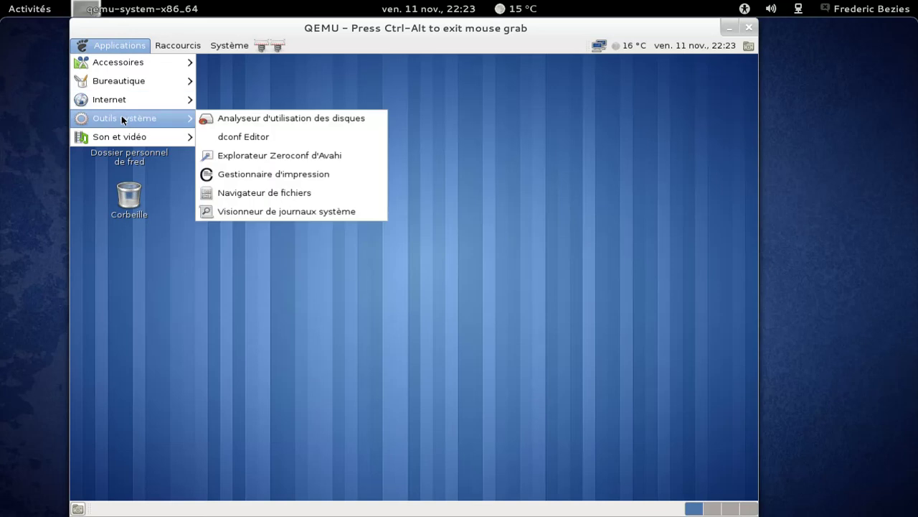
mouse_move(121, 135)
click(255, 139)
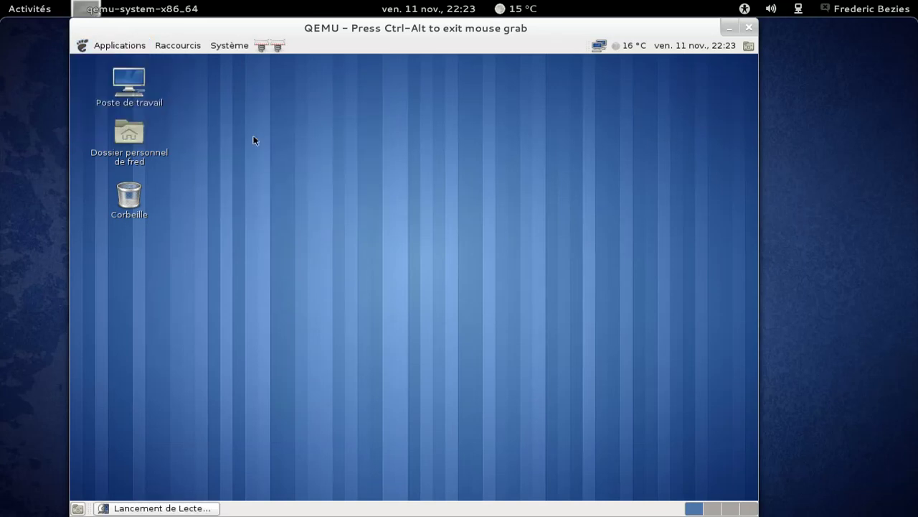
- Launch the Terminal from the Accessoires application category
click(127, 45)
mouse_move(140, 124)
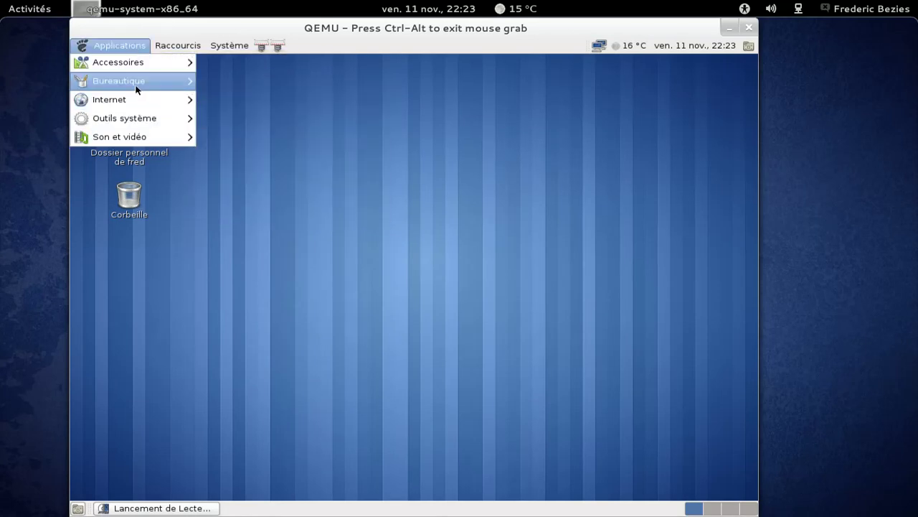
mouse_move(137, 88)
mouse_move(136, 68)
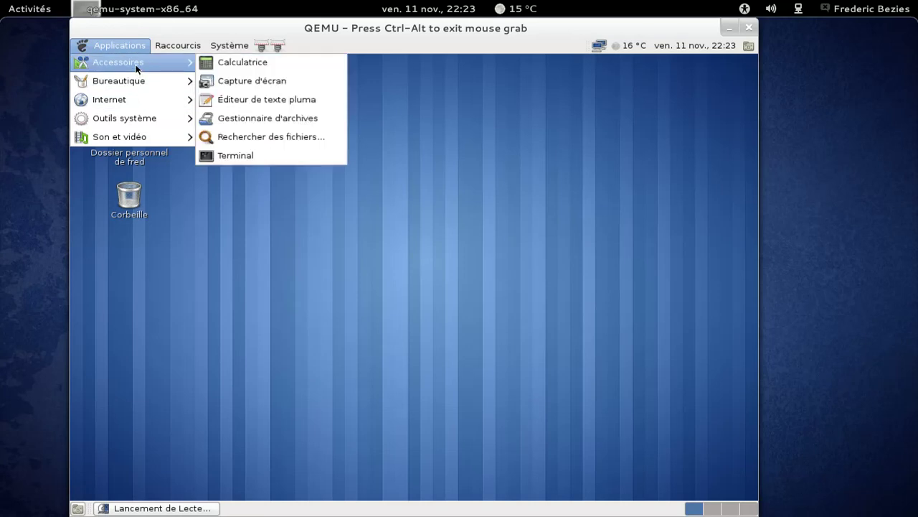
click(244, 155)
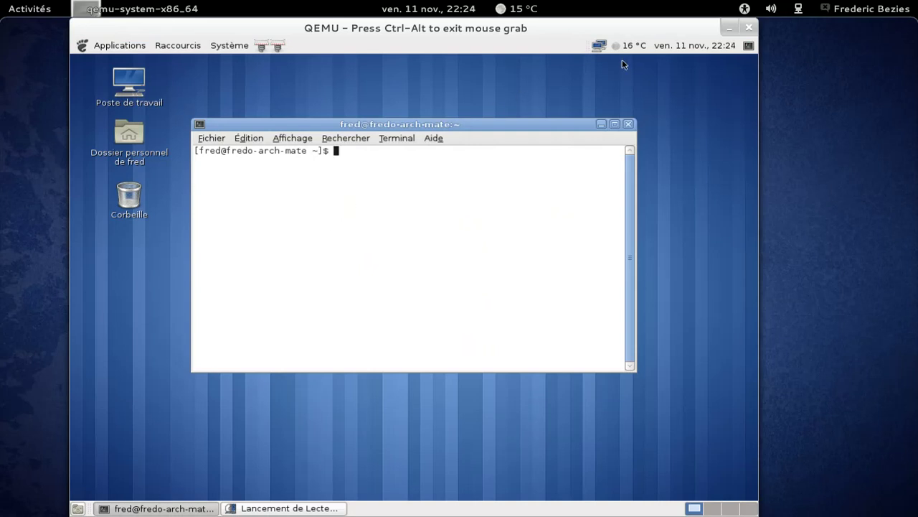
- Open the Clavier preferences, view the keyboard layouts under Agencements, and close the dialog
click(230, 46)
mouse_move(234, 64)
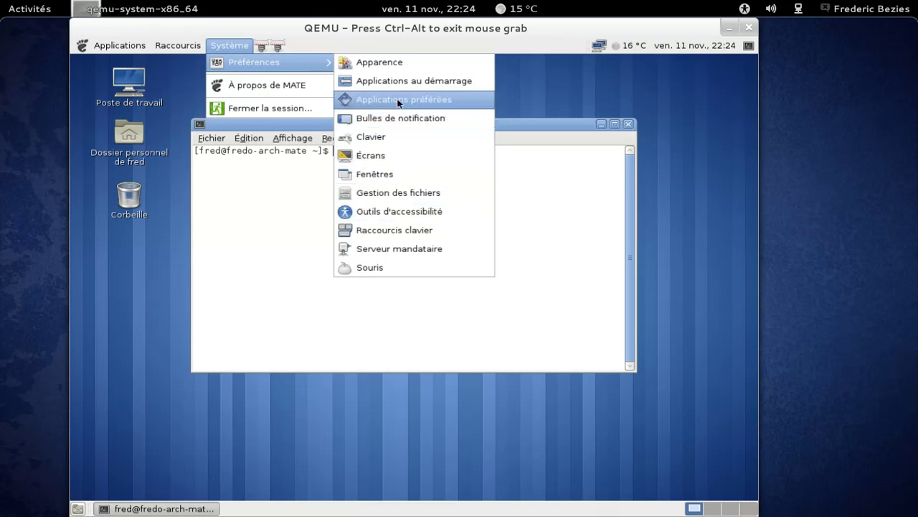
click(396, 137)
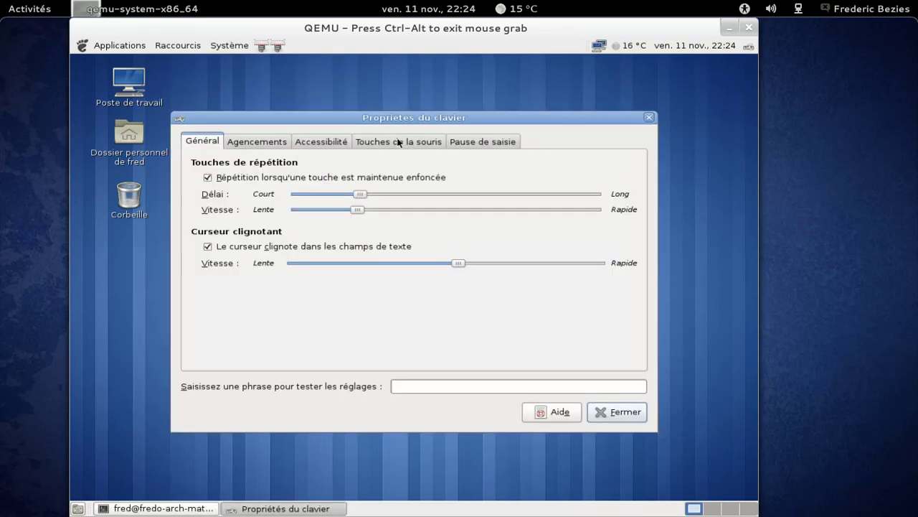
click(243, 145)
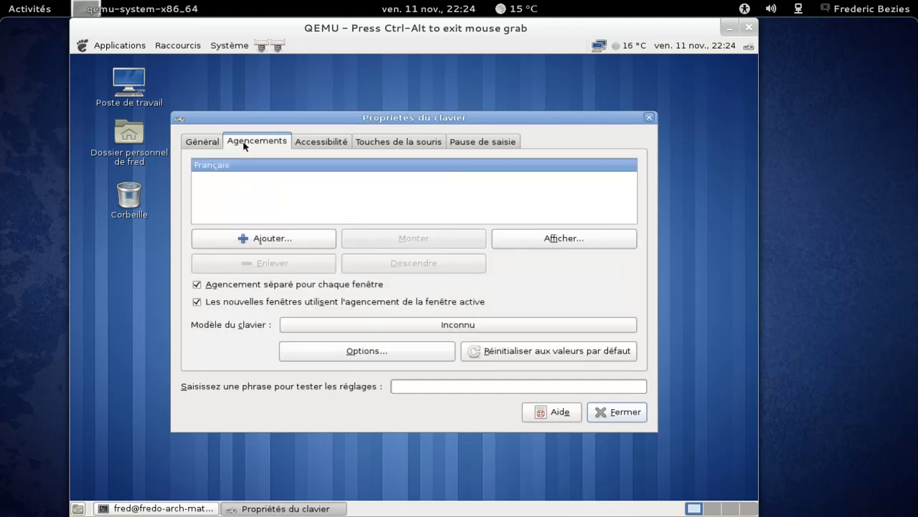
click(650, 117)
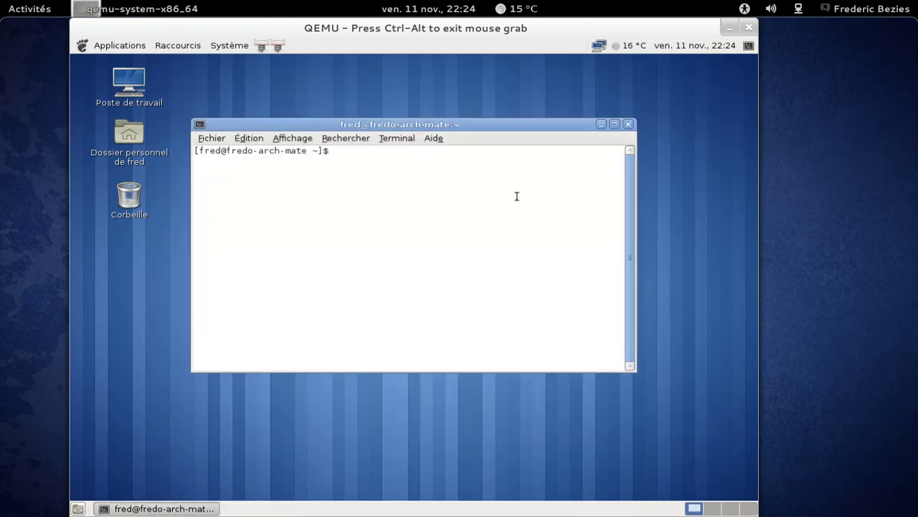
- Print the system information with uname -a and query the package files with yaourt -Ql mate-video-viewer | more
text(uname -a)
key(Return)
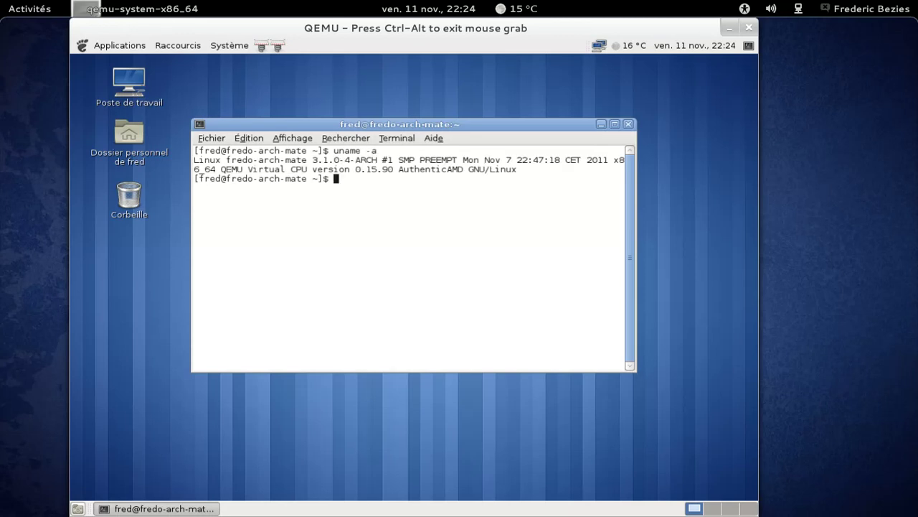
text(yaourt -Ql mate-video-v)
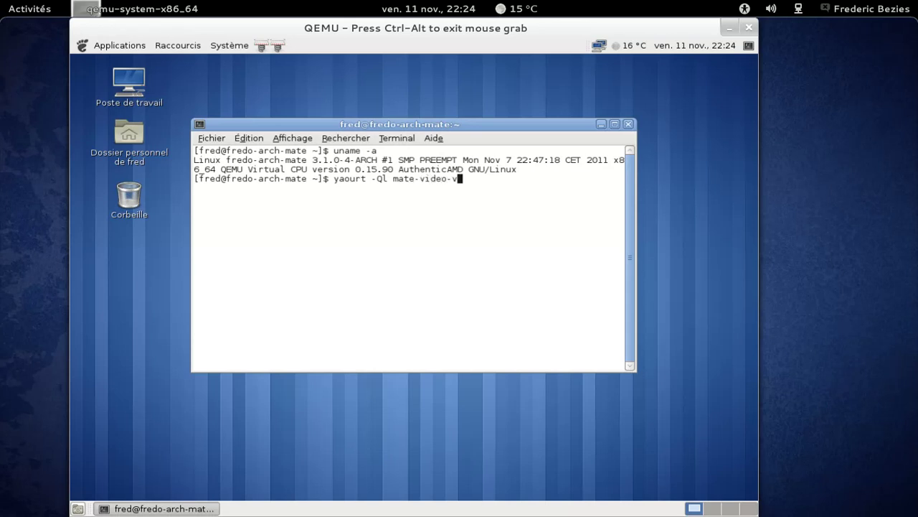
text(iewer | more)
key(Return)
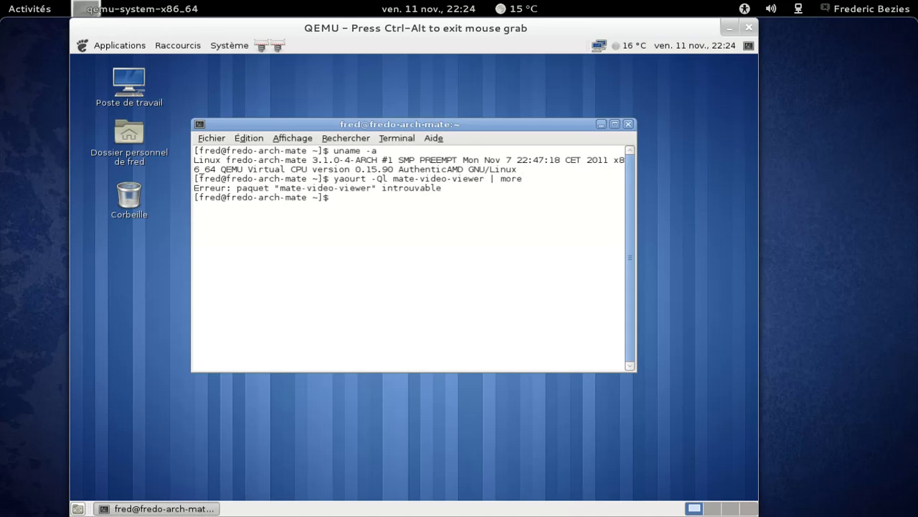
- Repeat the package file query with the name corrected to mate-videoviewer
key(Up)
key(Left)
key(Left)
key(Left)
key(Left)
key(Left)
key(Left)
key(Left)
key(Left)
key(Left)
key(Left)
key(Left)
key(Left)
key(Left)
key(Left)
key(Left)
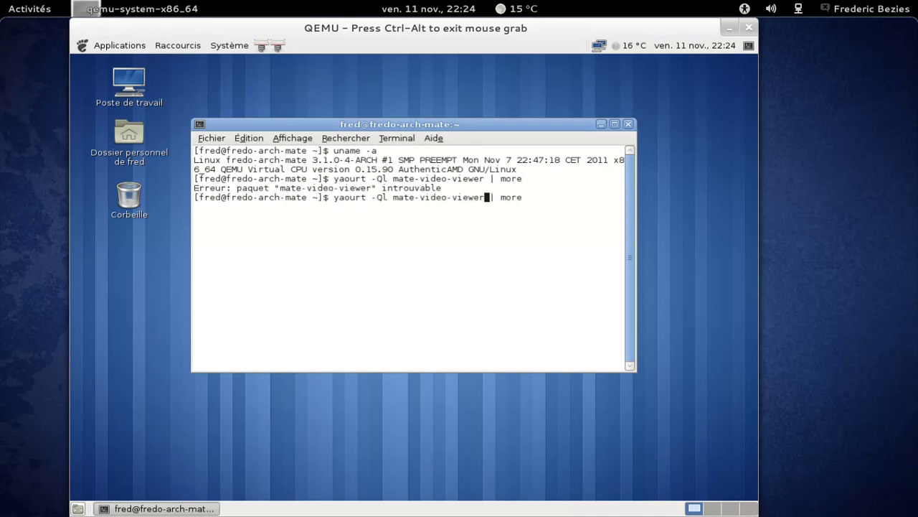
key(Right)
key(Delete)
key(Return)
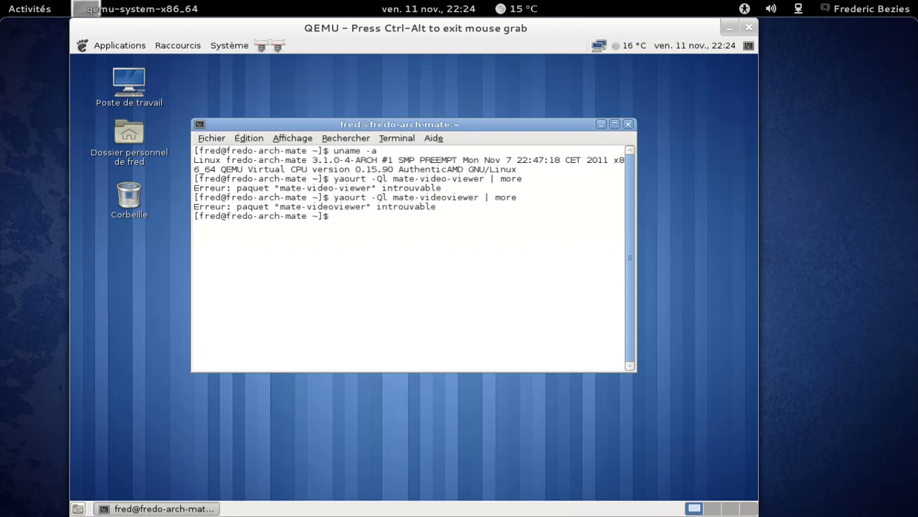
key(Up)
key(Left)
key(Left)
key(Left)
key(Left)
key(Left)
key(Left)
key(Left)
key(Left)
key(Left)
key(Left)
key(Left)
key(Left)
key(Left)
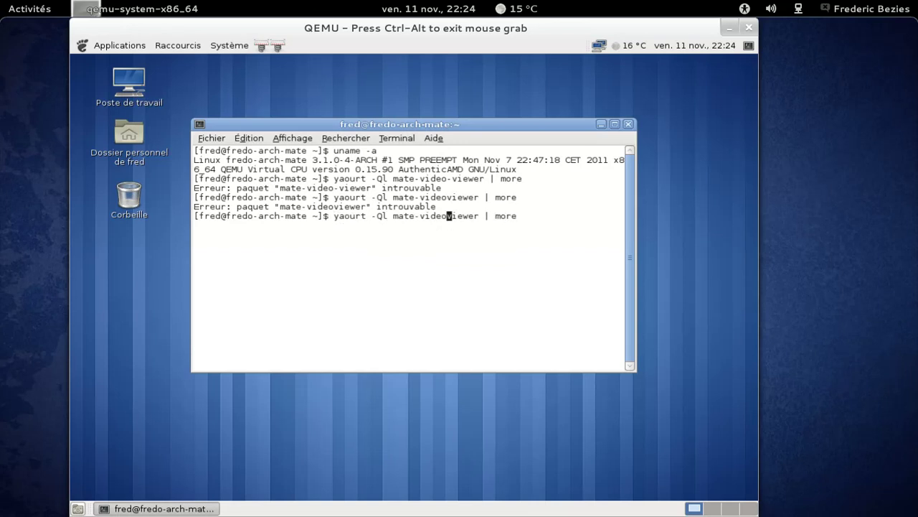
key(Down)
- Search for the MATE video packages with yaourt -Ss video | grep mate
text(yaourt )
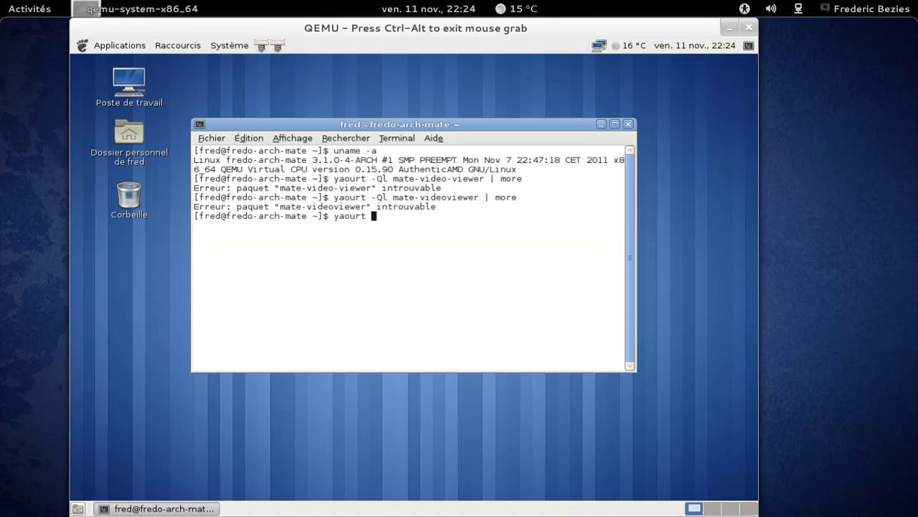
text(-Ss video | grep mate)
key(Return)
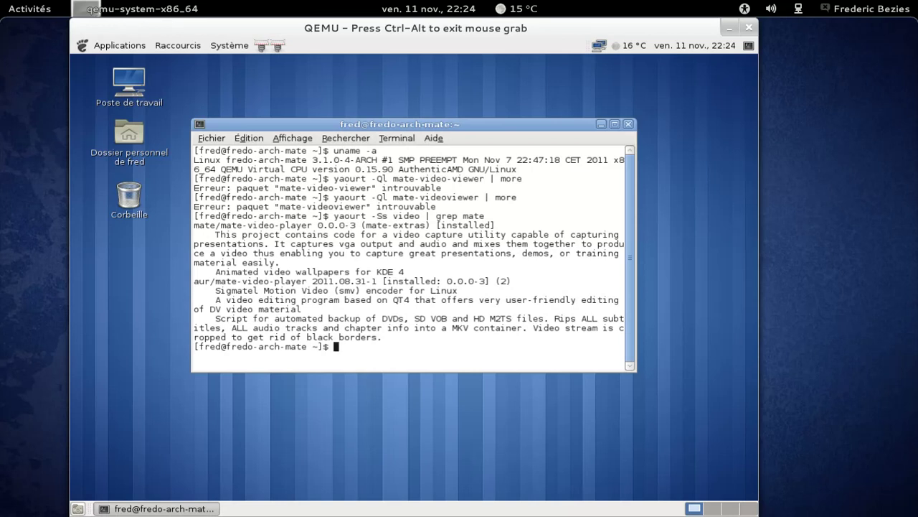
- List the package files page by page with yaourt -Ql mate-video-player | more
key(Up)
key(Up)
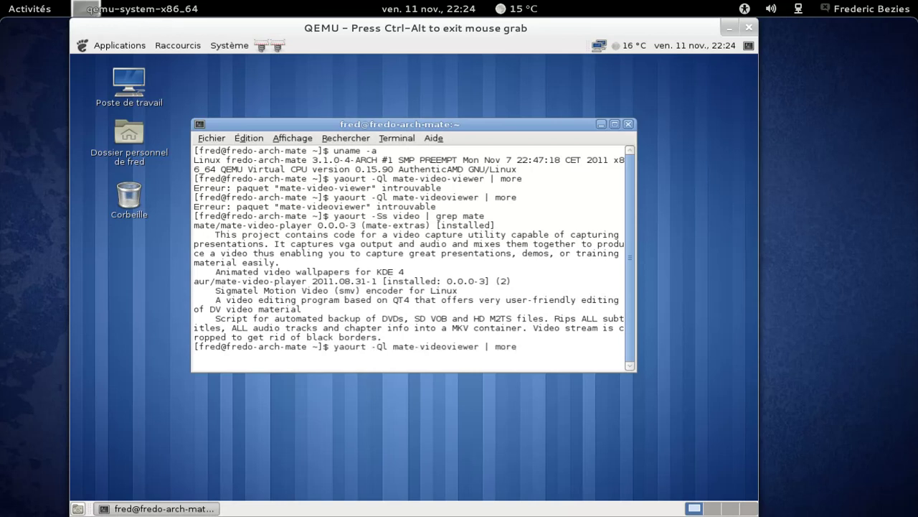
key(BackSpace)
key(BackSpace)
key(BackSpace)
key(BackSpace)
key(BackSpace)
key(BackSpace)
key(BackSpace)
key(BackSpace)
key(BackSpace)
key(BackSpace)
key(BackSpace)
key(BackSpace)
key(BackSpace)
text(-player | more)
key(Return)
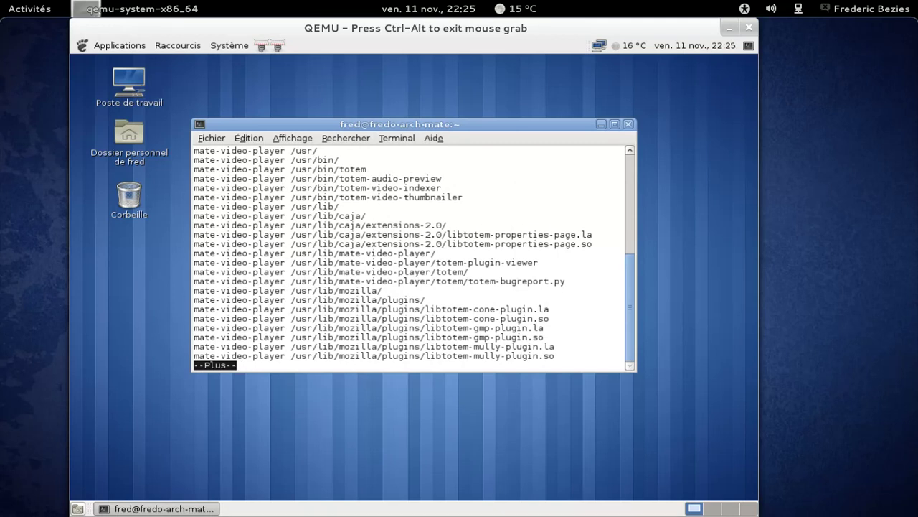
- Quit the file listing and try to launch totem as a background process
text(qto)
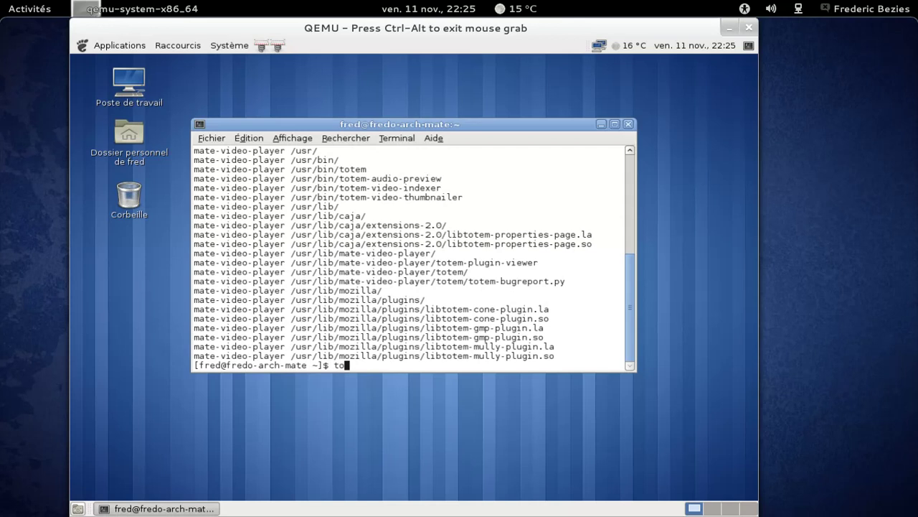
text(tmem &)
key(Return)
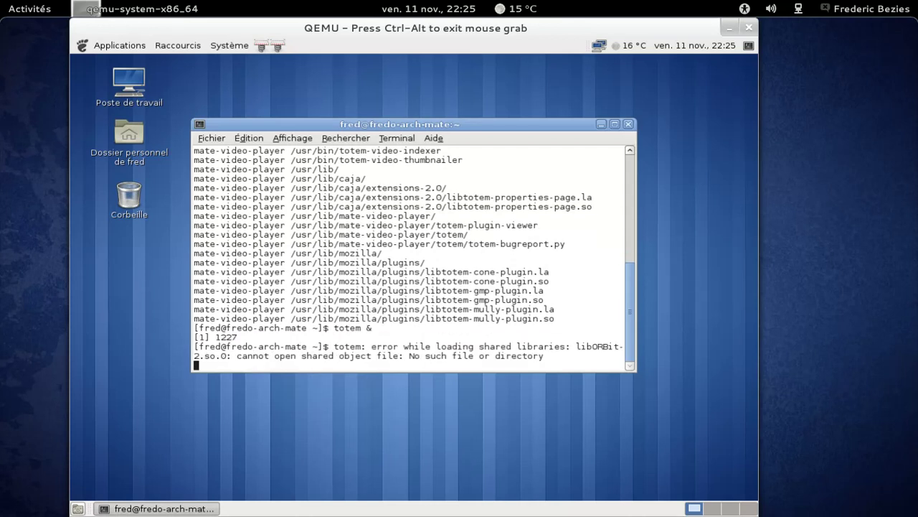
key(Return)
- Switch to the root account with su and enter the root password
text(su)
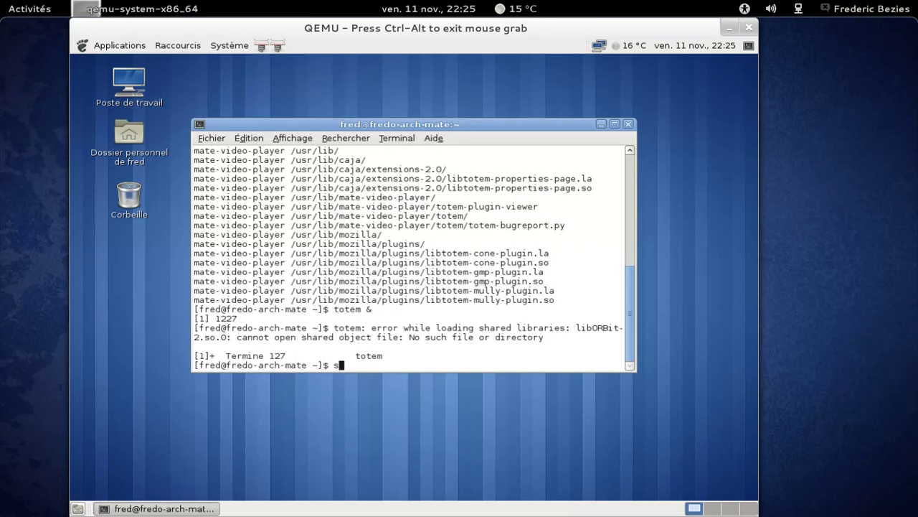
key(Return)
key(Return)
- Try to install the orbit package with yaourt -S orbit and interrupt the command
text(y)
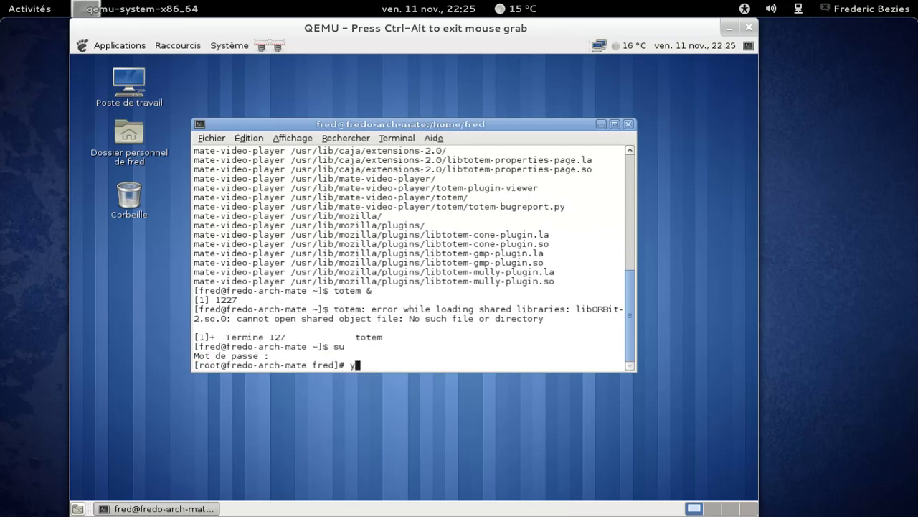
text(aourt -S libr)
key(BackSpace)
key(BackSpace)
key(BackSpace)
text(rbit)
key(Return)
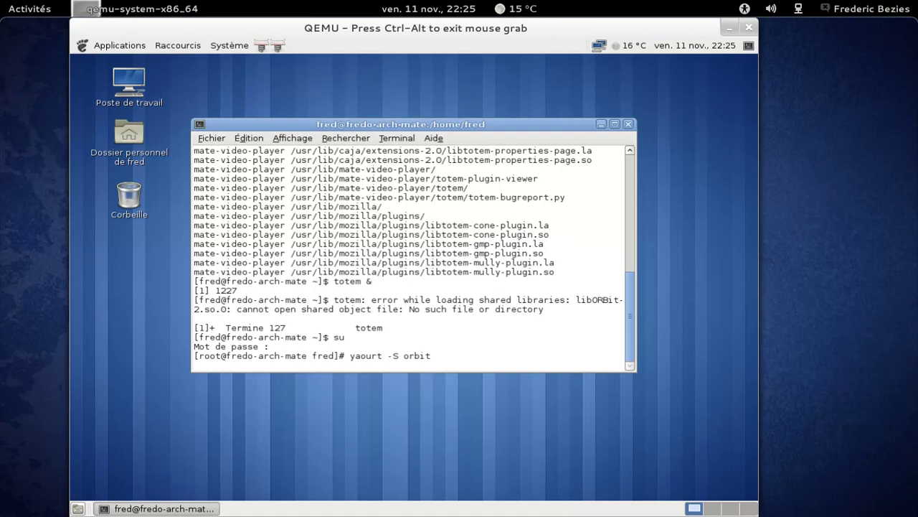
key(ctrl+c)
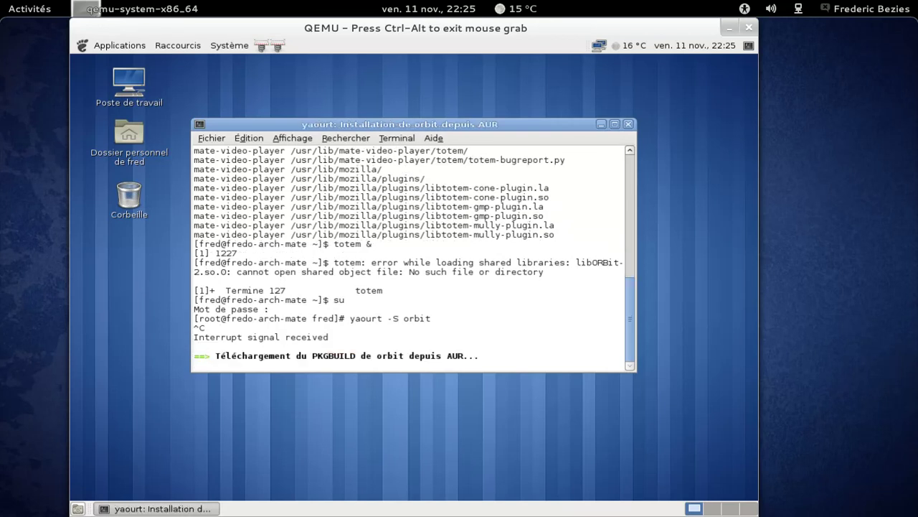
key(ctrl+c)
- Install the orbit2 package with yaourt -S orbit2 and accept the installation
key(Up)
text(2)
key(Return)
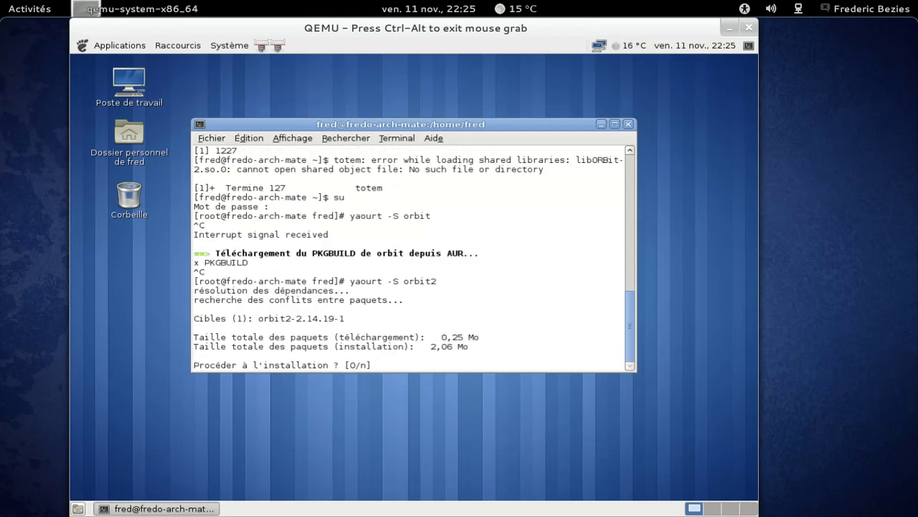
key(Return)
- Exit the root session and close the terminal with exit
text(exit)
key(Return)
text(exu)
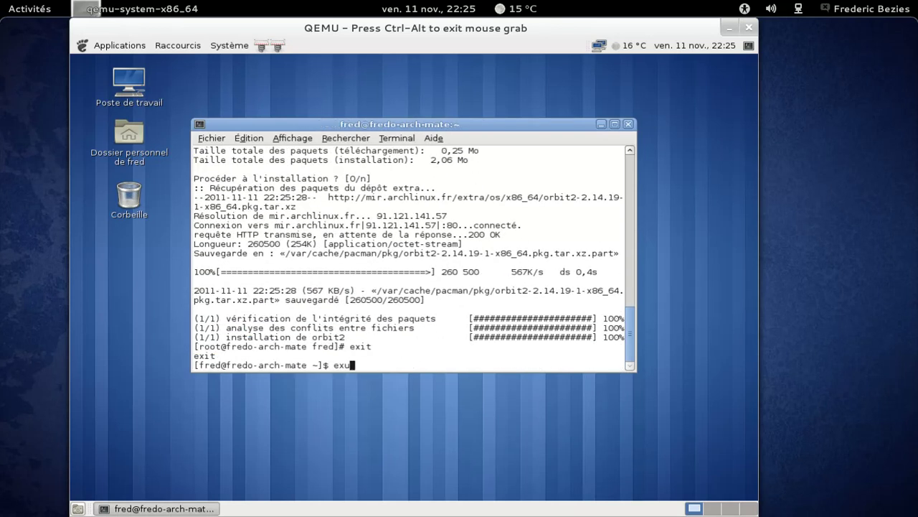
key(BackSpace)
text(it)
key(Return)
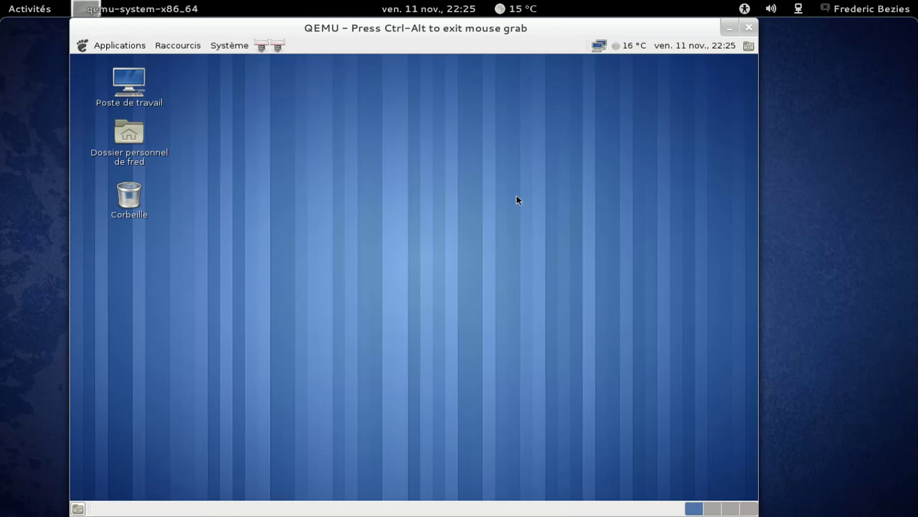
- View the About information for MATE, move its window aside, and close it
click(229, 45)
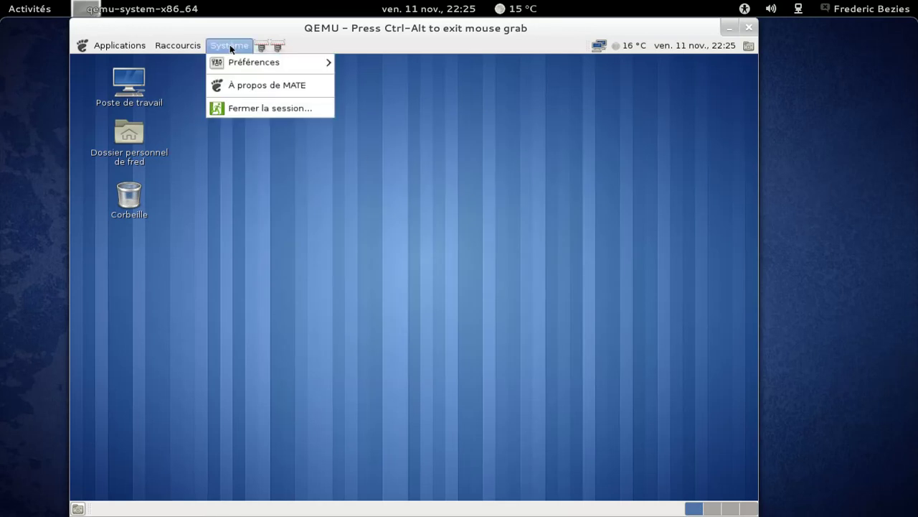
click(243, 85)
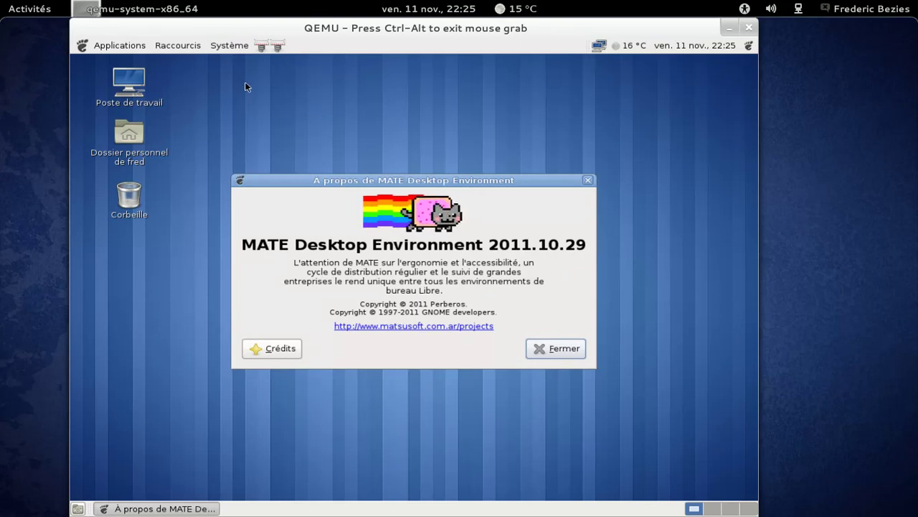
drag(376, 179, 426, 135)
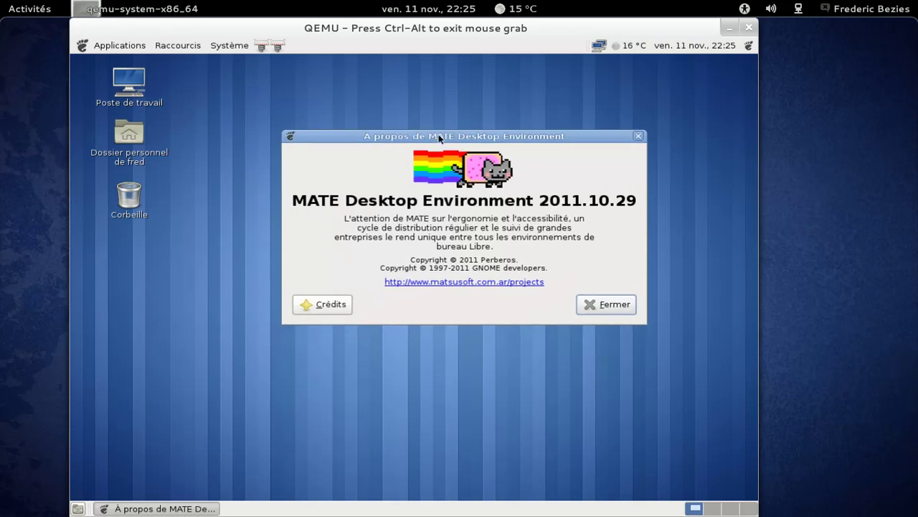
click(638, 136)
- Launch the video player from the Son et vidéo category, view its About information, and close the application
click(115, 46)
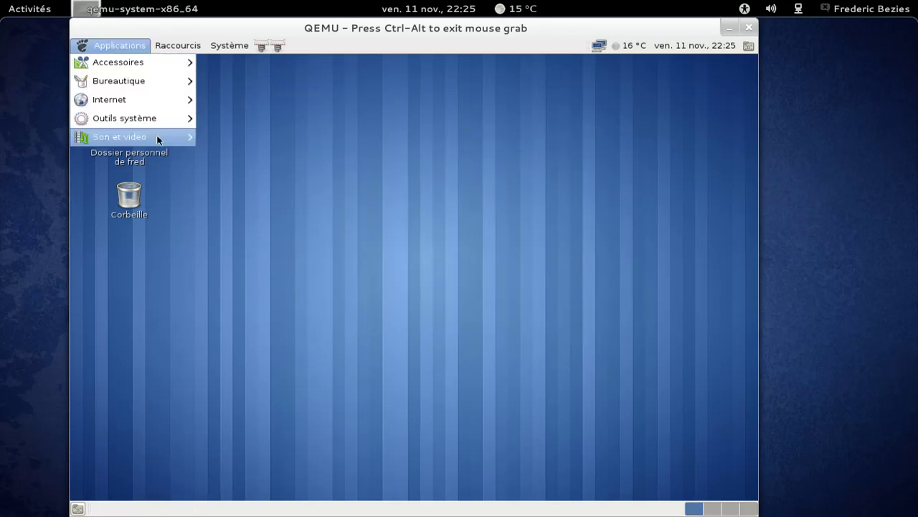
mouse_move(172, 137)
click(234, 138)
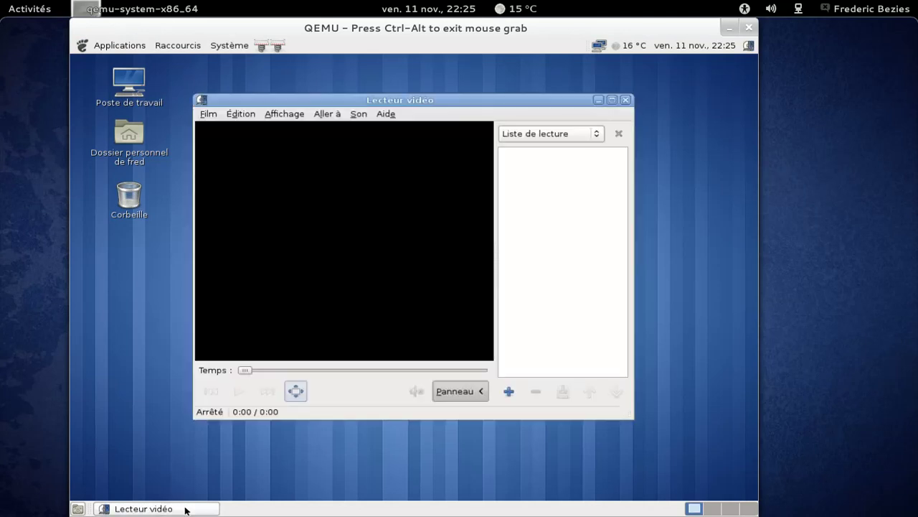
click(396, 115)
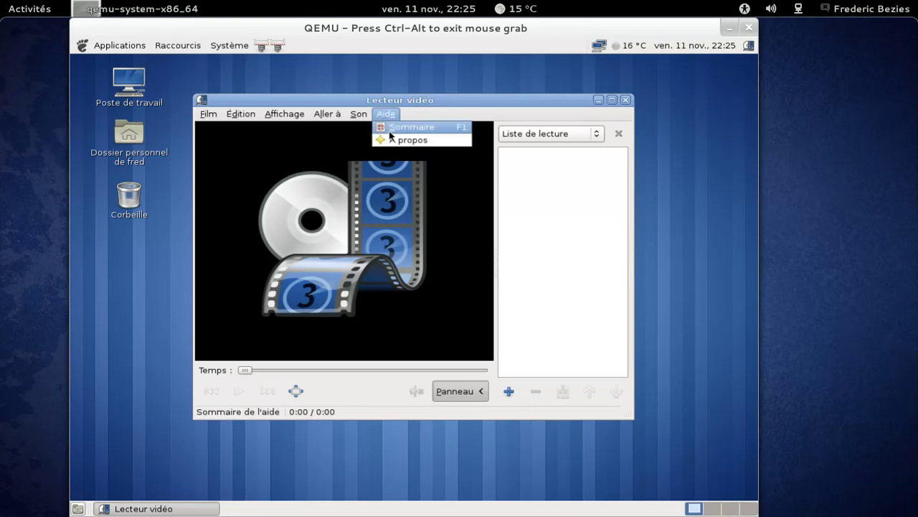
click(393, 143)
click(504, 327)
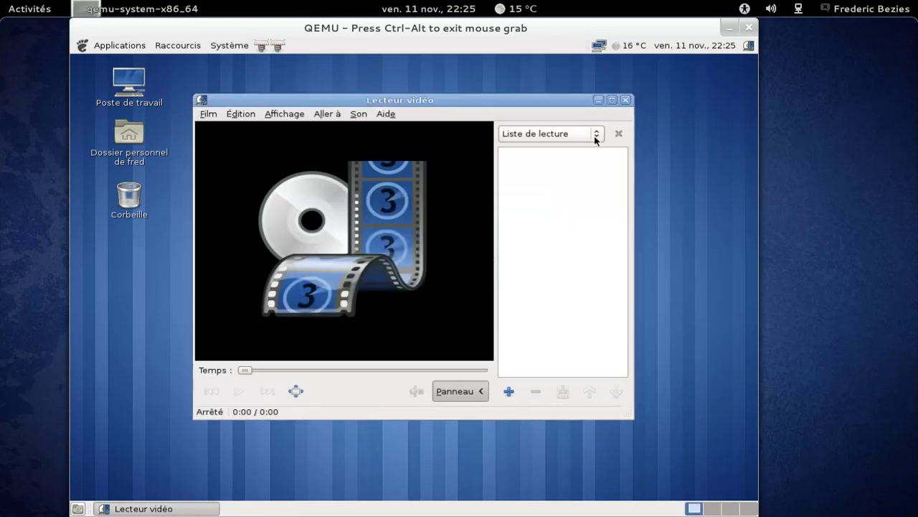
click(625, 99)
click(130, 48)
mouse_move(144, 123)
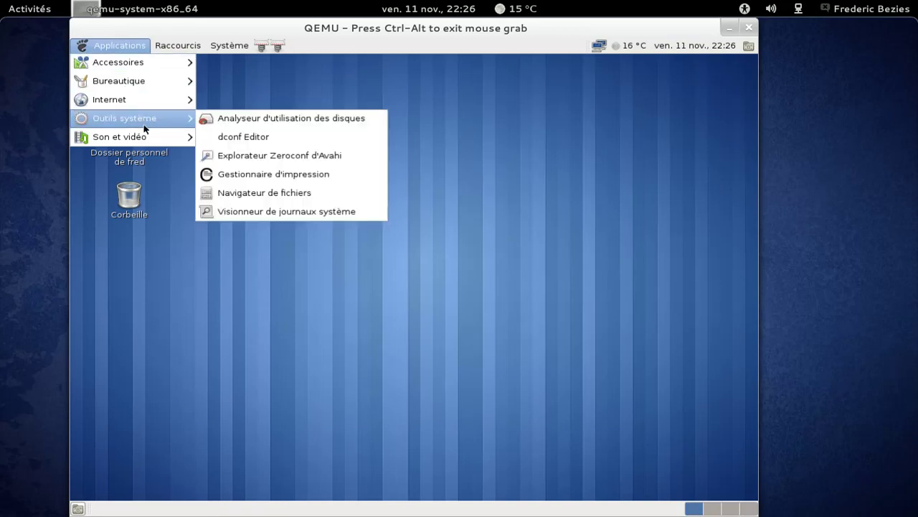
mouse_move(149, 104)
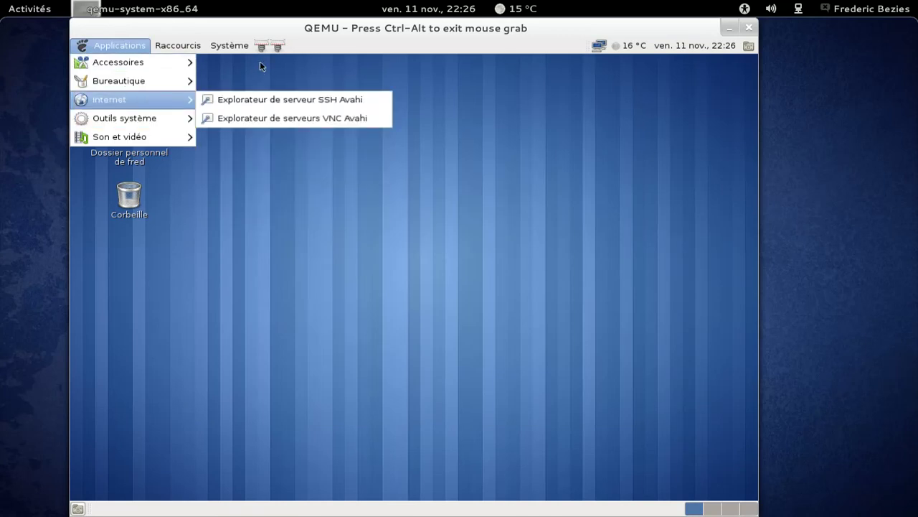
- Open the personal folder in the file manager, view the Poste de travail location, and close the file manager window
mouse_move(253, 48)
mouse_move(238, 62)
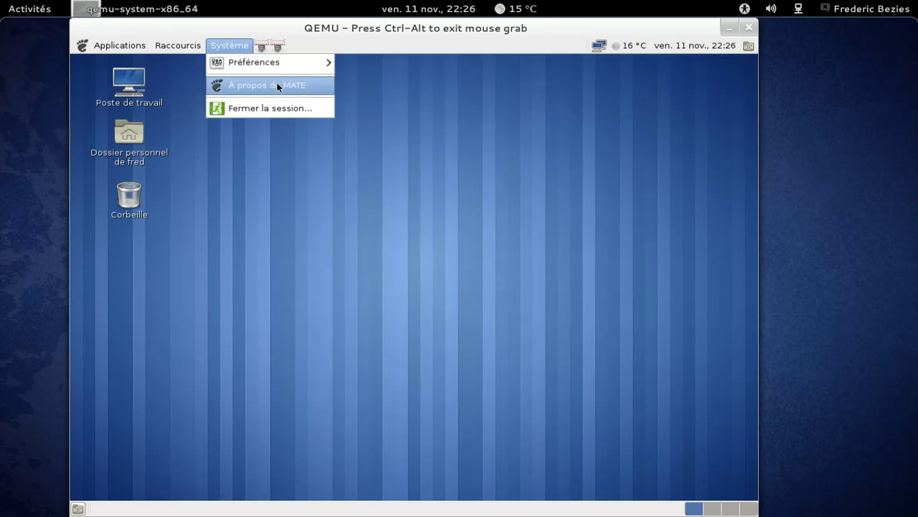
click(180, 66)
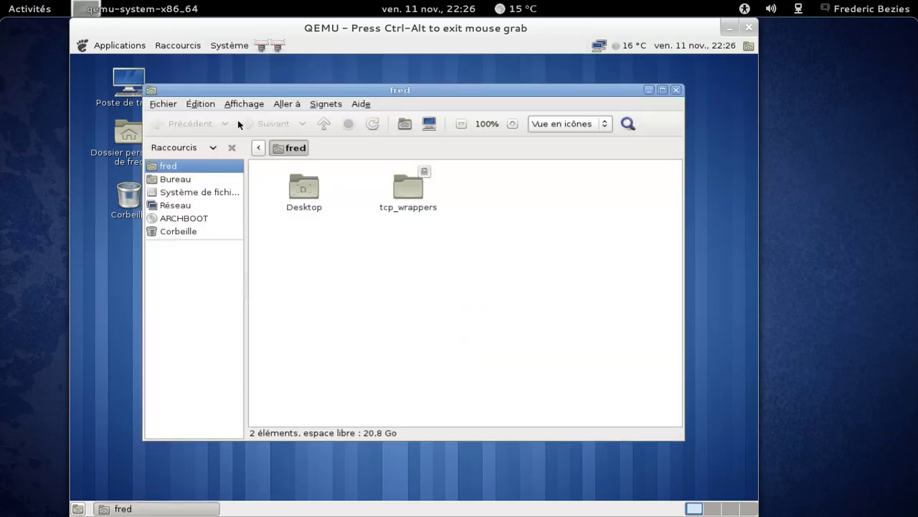
click(424, 122)
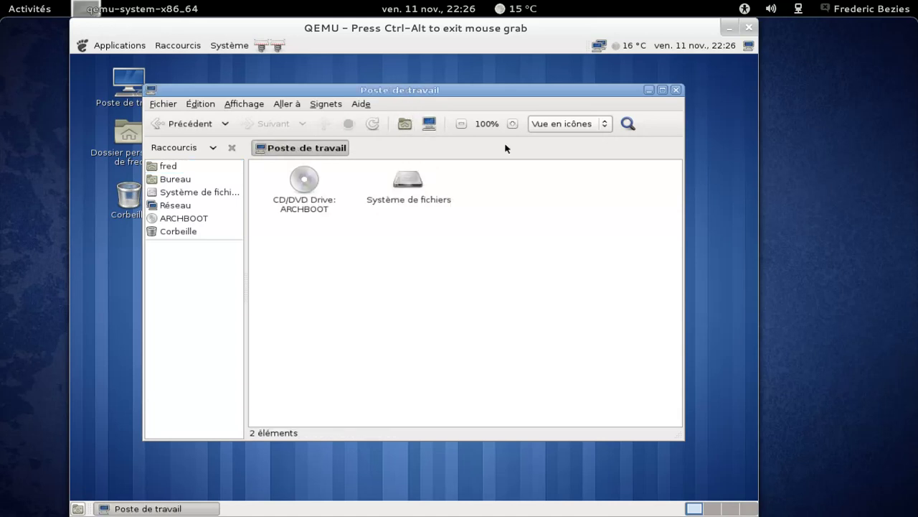
click(676, 91)
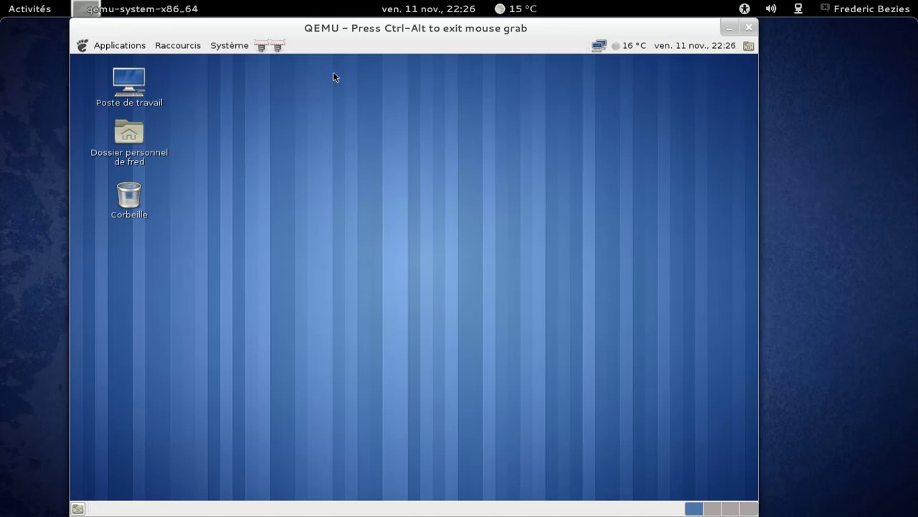
- Log out of the MATE session, confirming the session closure, and release the mouse grab from the virtual machine
click(240, 45)
click(251, 108)
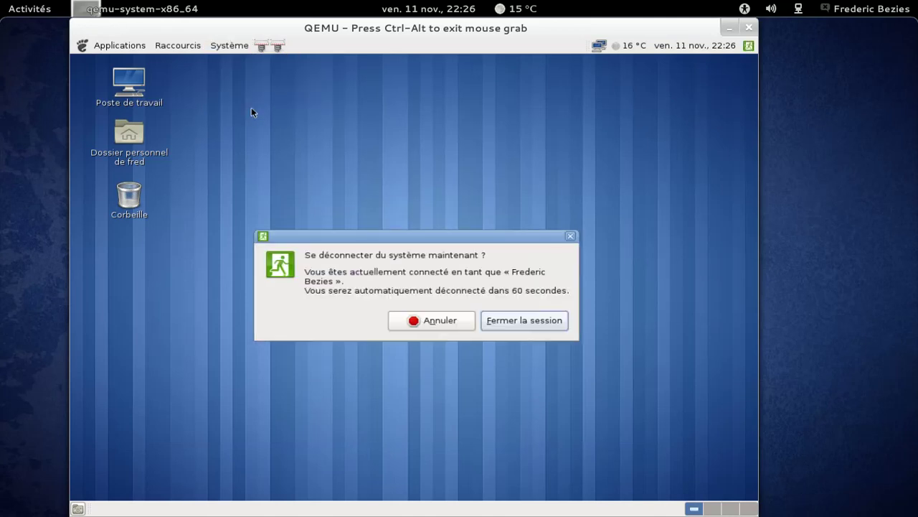
click(558, 322)
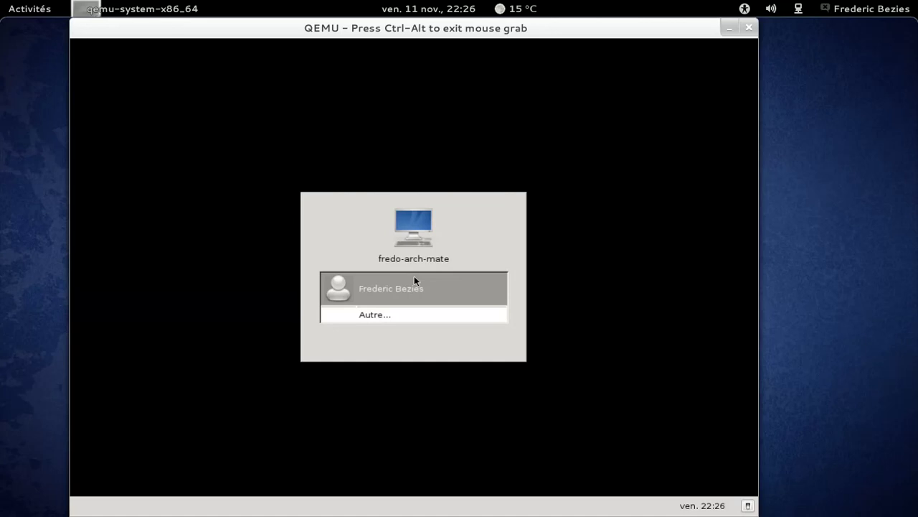
key(ctrl+alt)
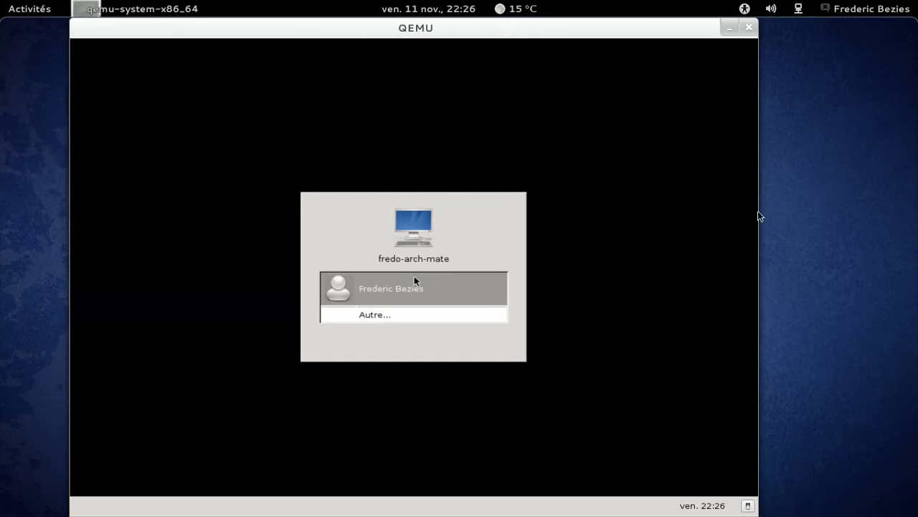